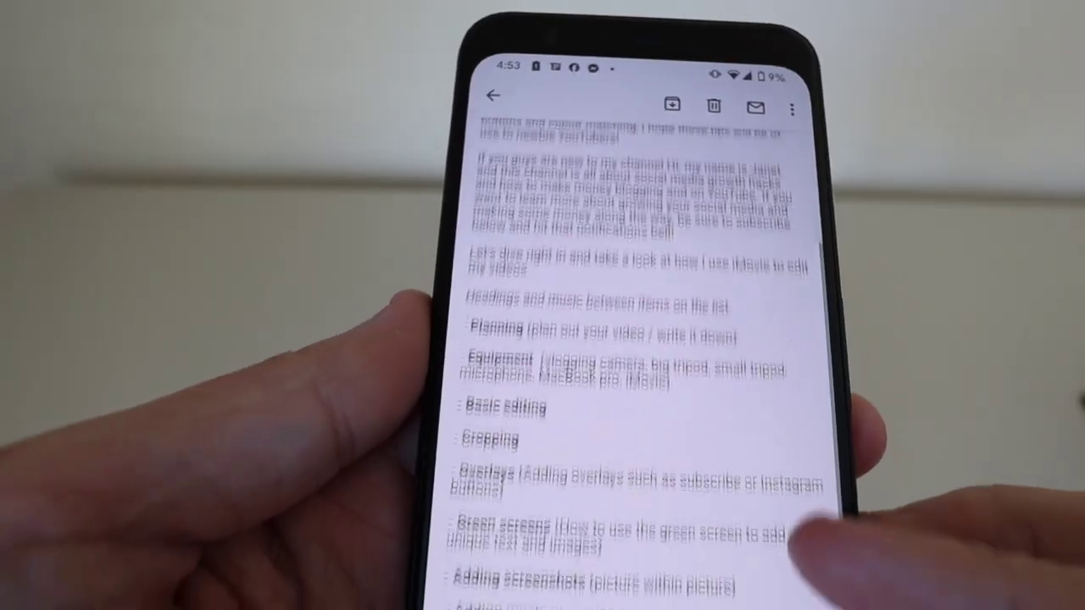
Create a new movie project, My Movie 14.
scroll(805, 509, down, 3)
scroll(763, 449, up, 3)
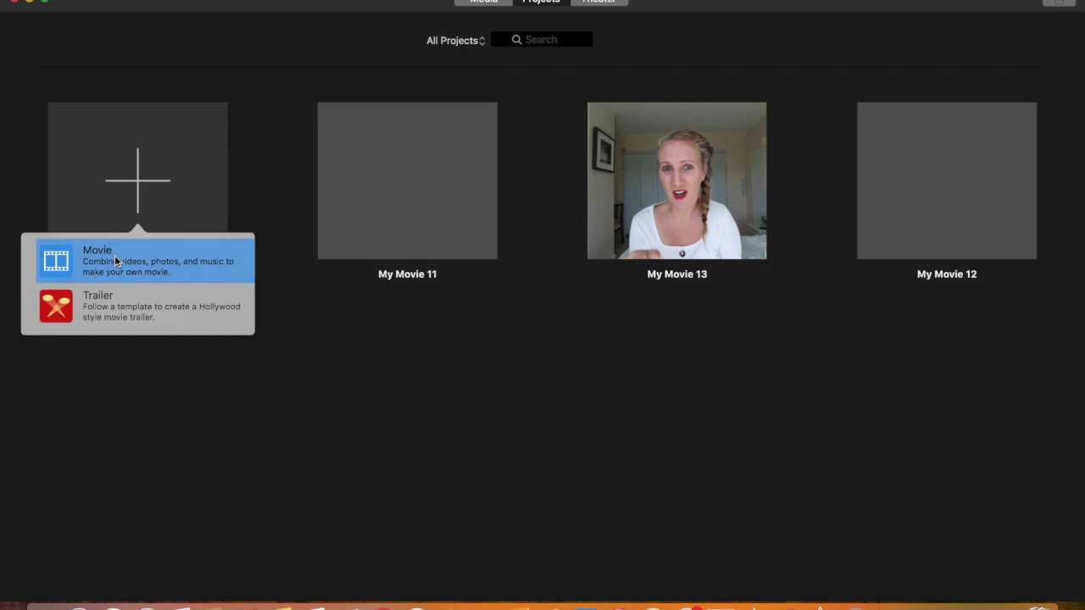
click(118, 251)
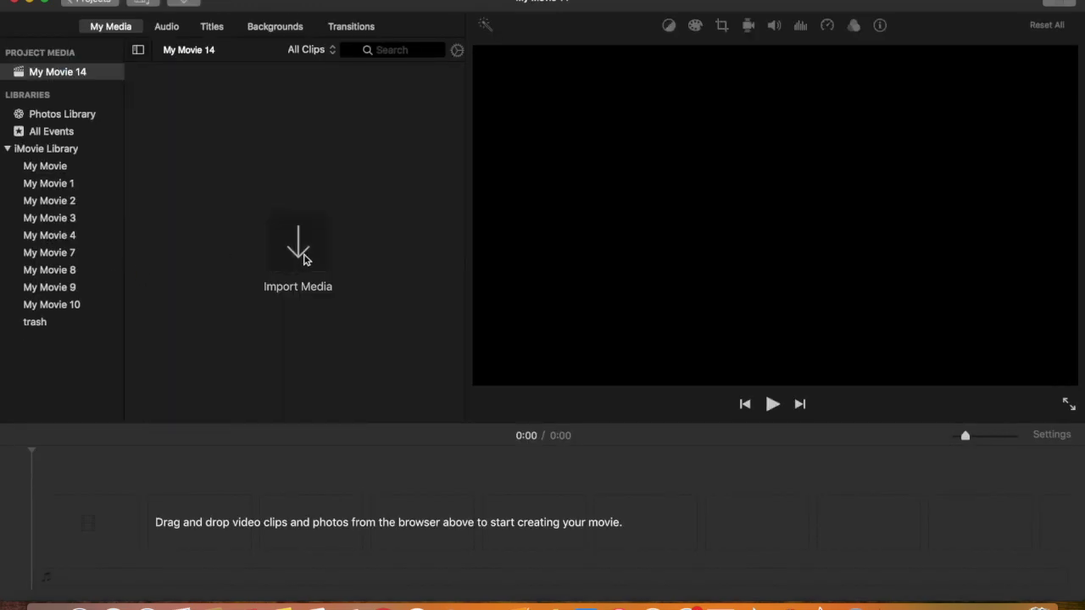
Import every MVI clip from the editing folder into the project.
click(303, 256)
click(260, 305)
double_click(278, 304)
key(super+a)
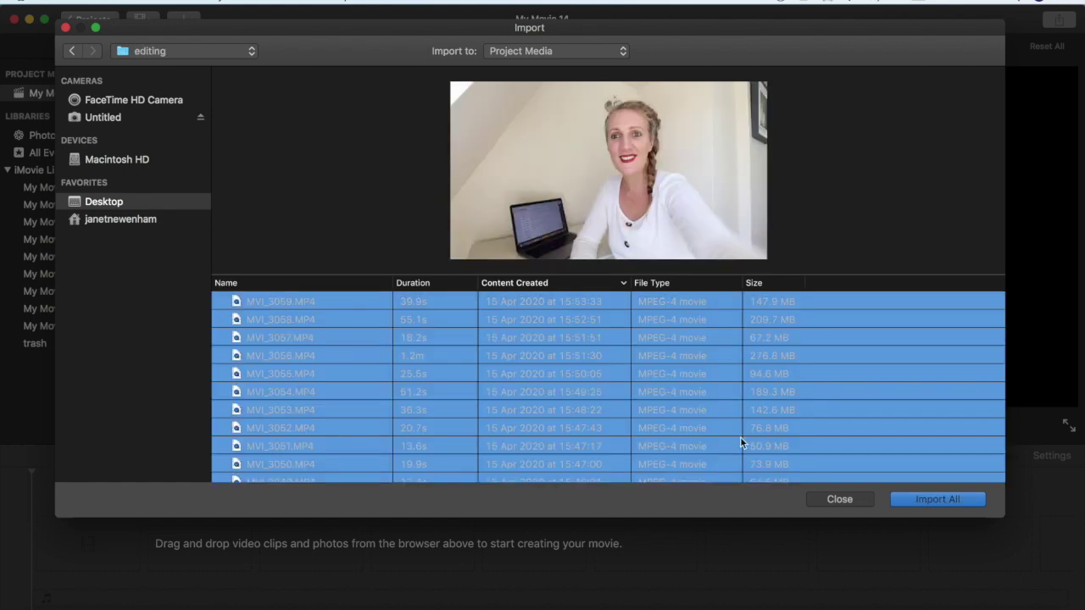
click(956, 499)
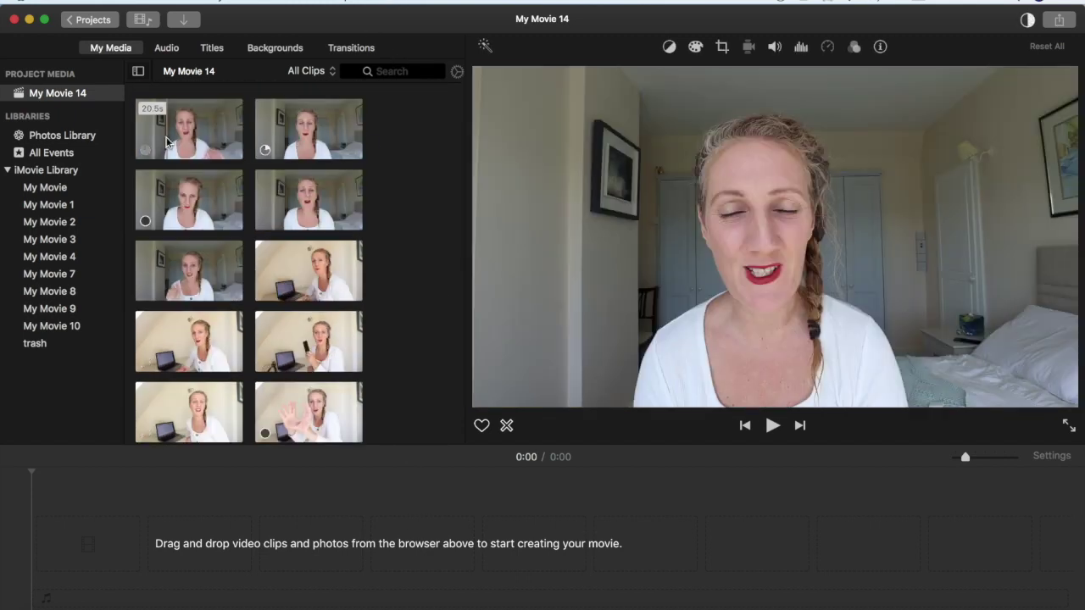
Put the first clip on the empty timeline and lower its volume to 56%.
click(155, 141)
drag(62, 469, 75, 581)
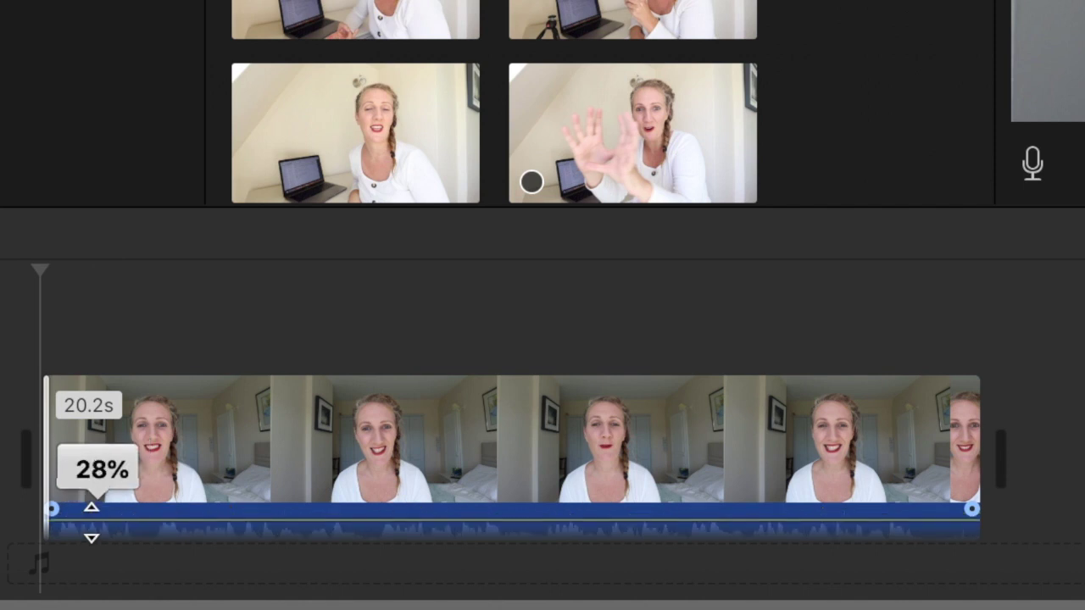
drag(92, 519, 49, 497)
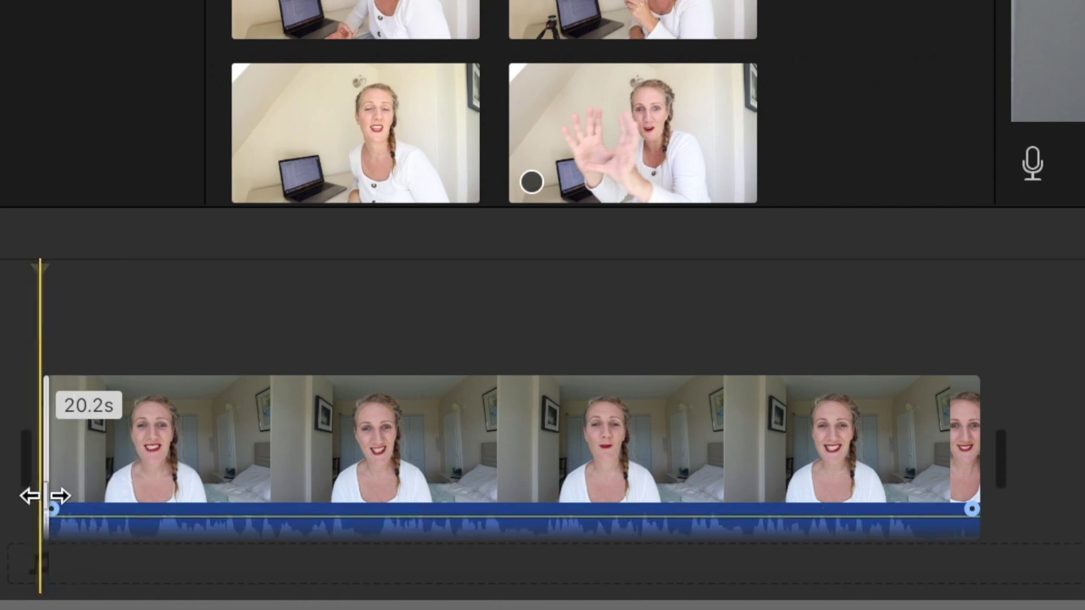
key(space)
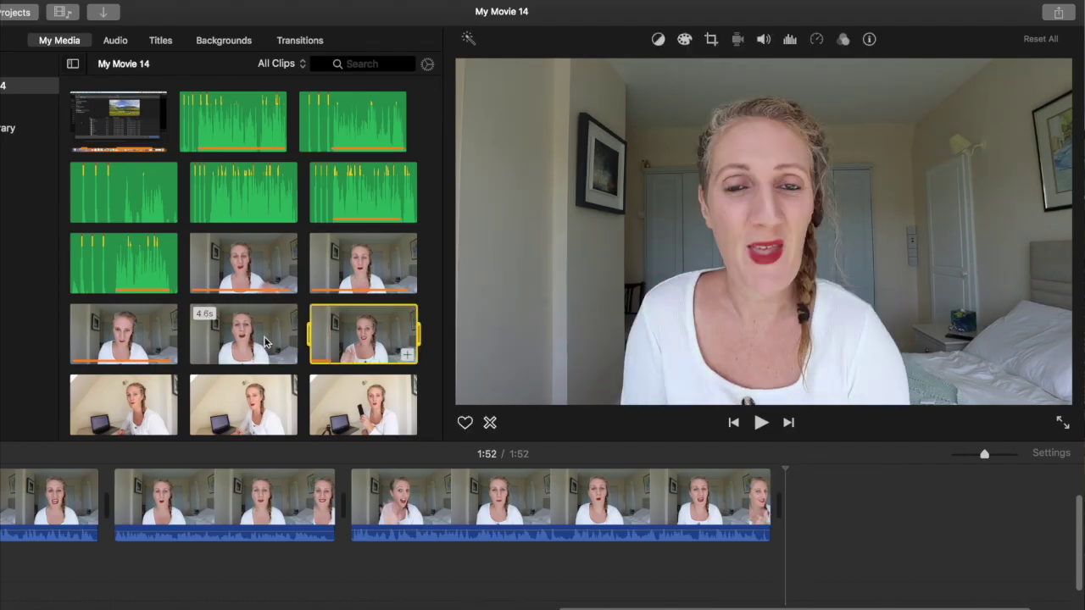
Append the 4.6s clip and the long 1.4m clip to the end of the timeline.
drag(264, 342, 796, 520)
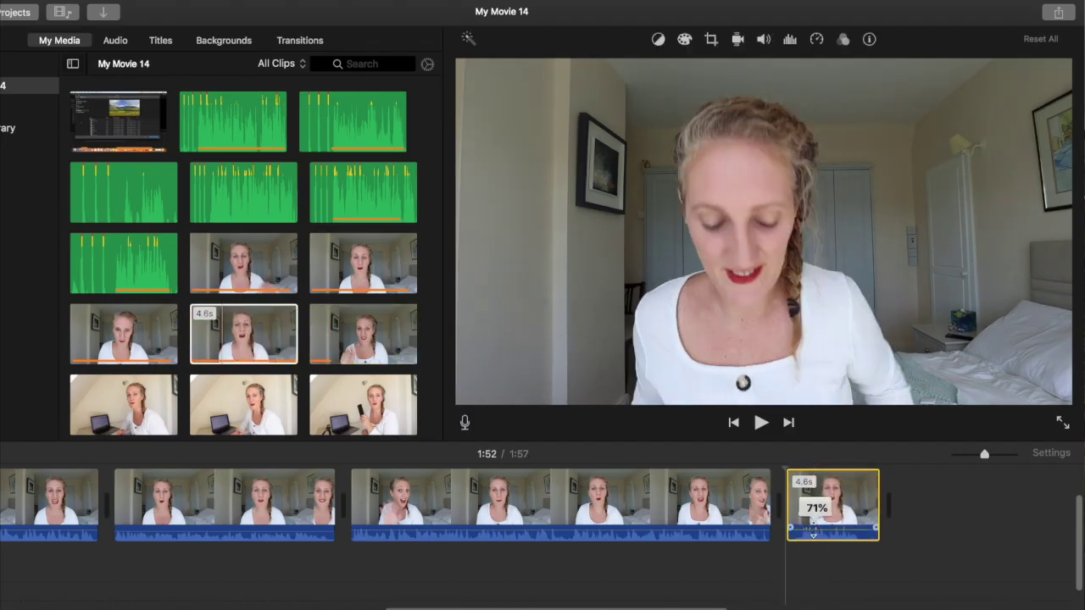
key(space)
drag(362, 333, 796, 511)
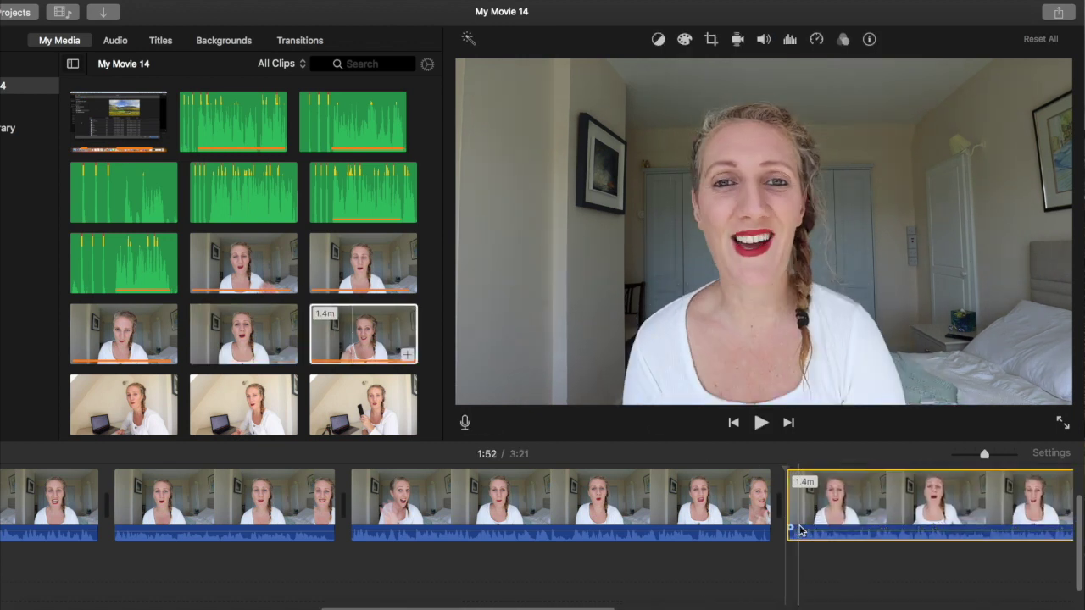
drag(984, 454, 1004, 455)
key(space)
Split the timeline footage into pieces, moving one piece later and splitting off a 0.8s piece.
right_click(318, 509)
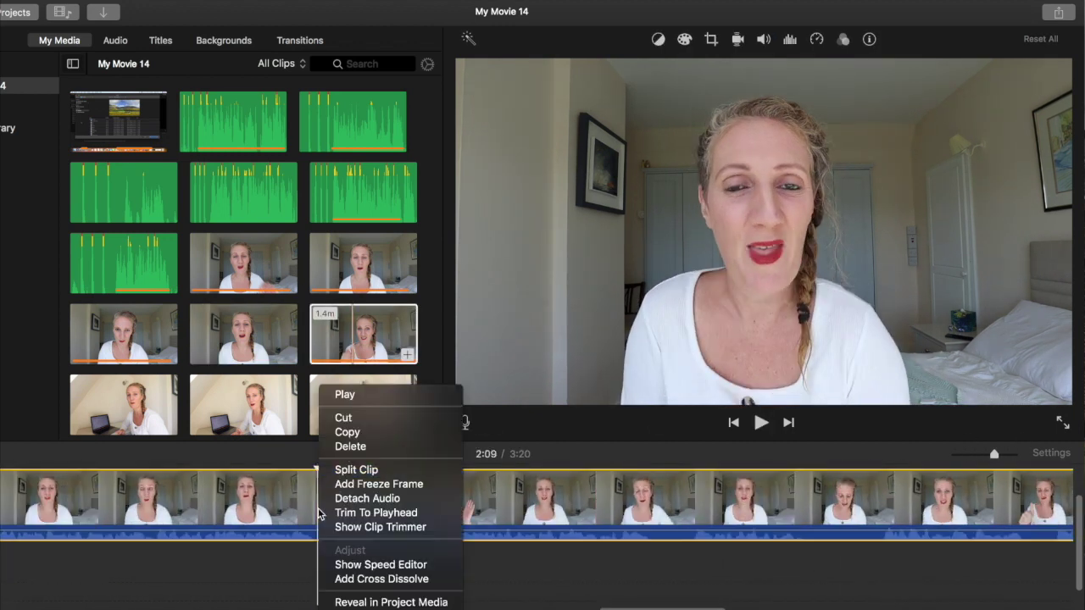
click(356, 470)
key(space)
click(153, 509)
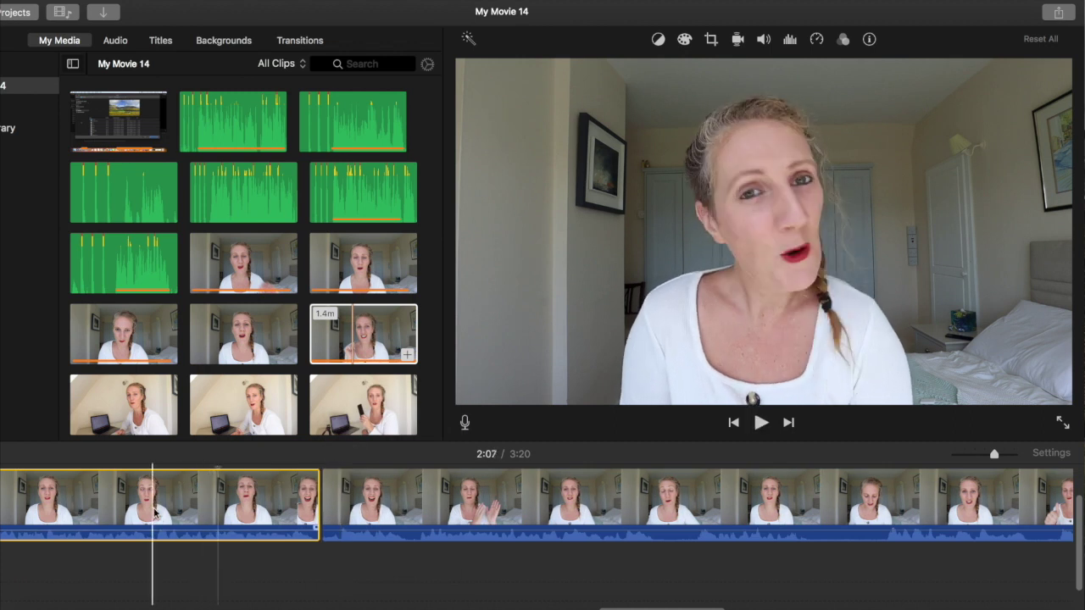
key(super+b)
drag(154, 500, 337, 505)
right_click(363, 504)
click(372, 469)
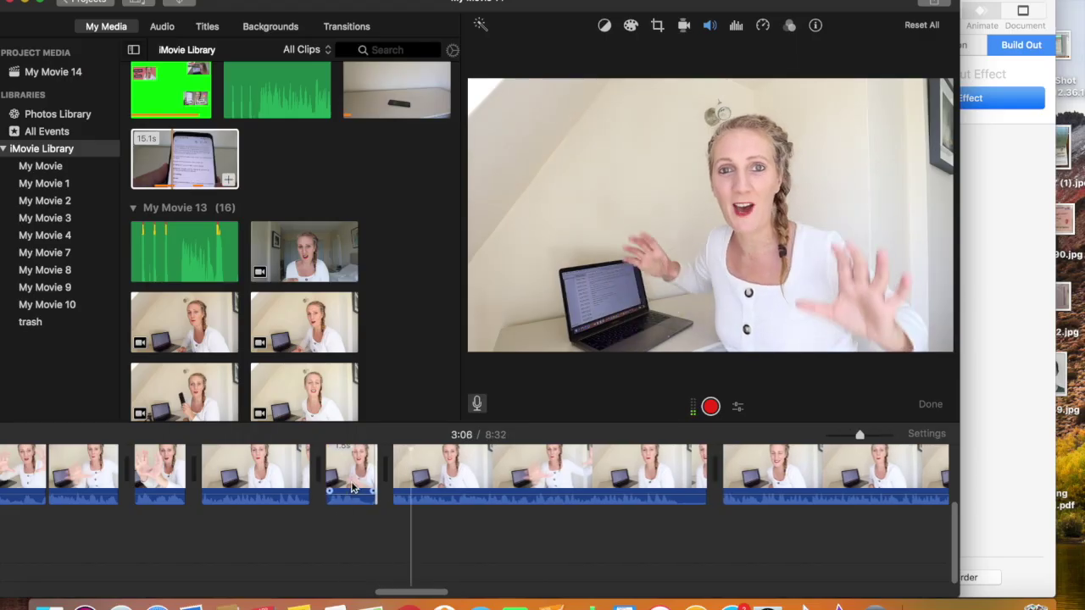
Trim the start of the long clip and split it into several short pieces.
drag(375, 483, 379, 480)
right_click(428, 480)
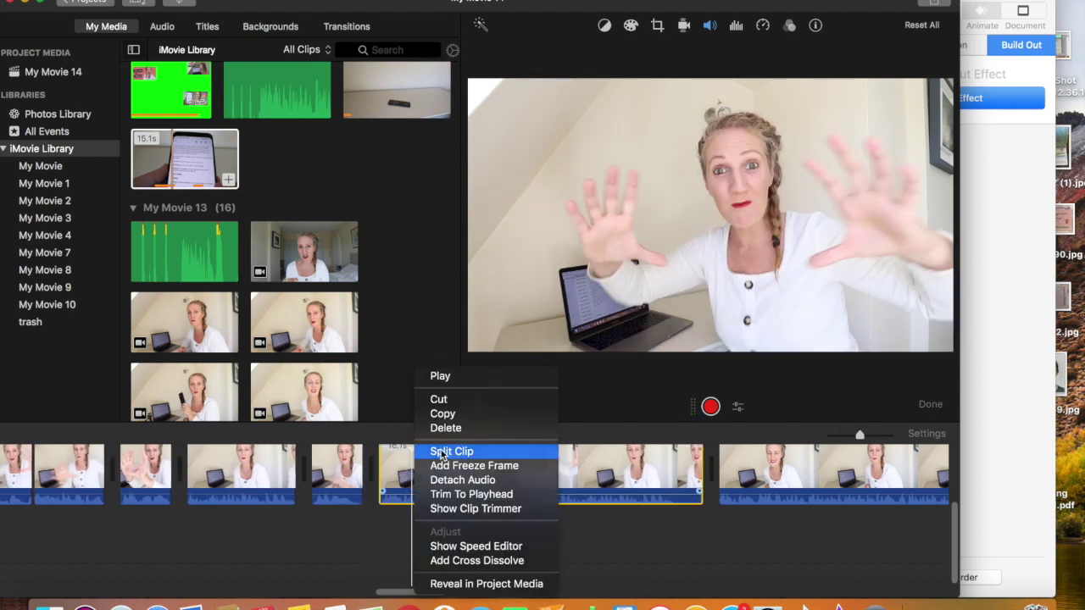
click(461, 450)
key(space)
right_click(468, 484)
click(505, 451)
right_click(498, 488)
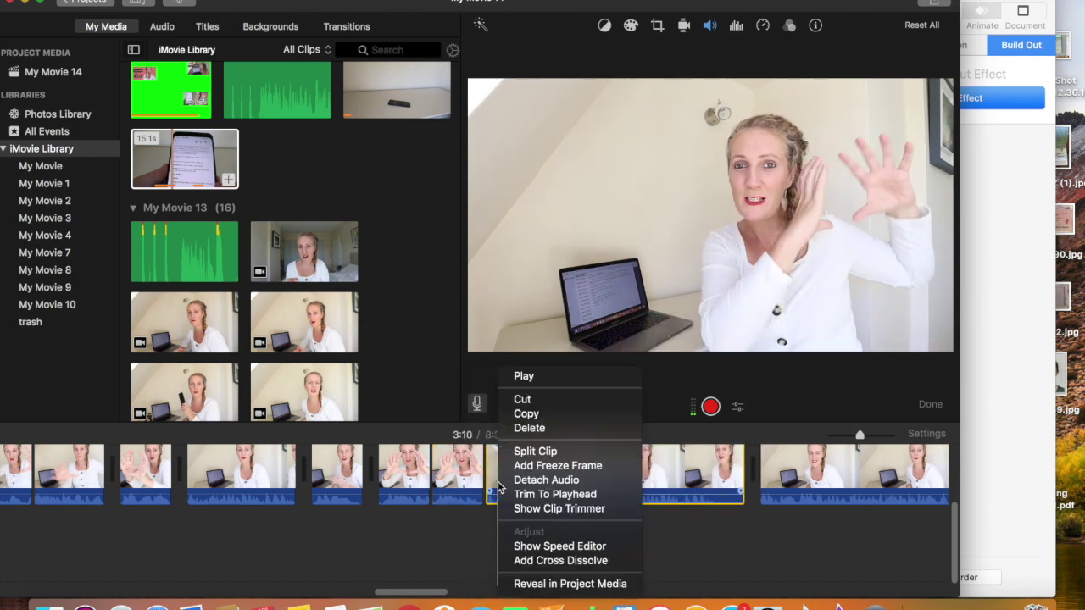
click(527, 452)
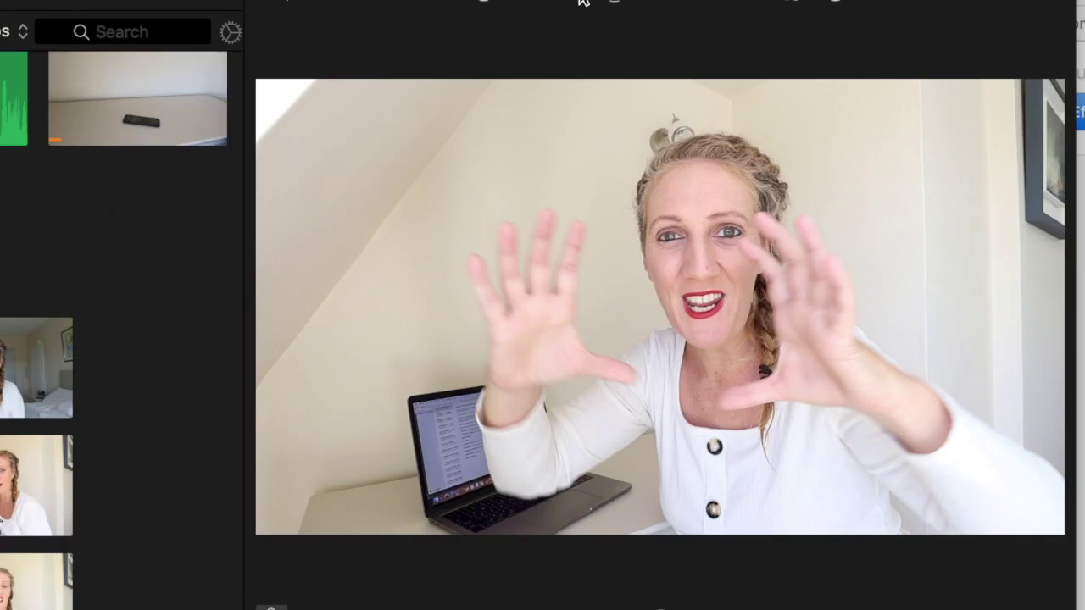
Give the first short piece a Ken Burns zoom ending on a tighter frame centred on the presenter.
click(578, 4)
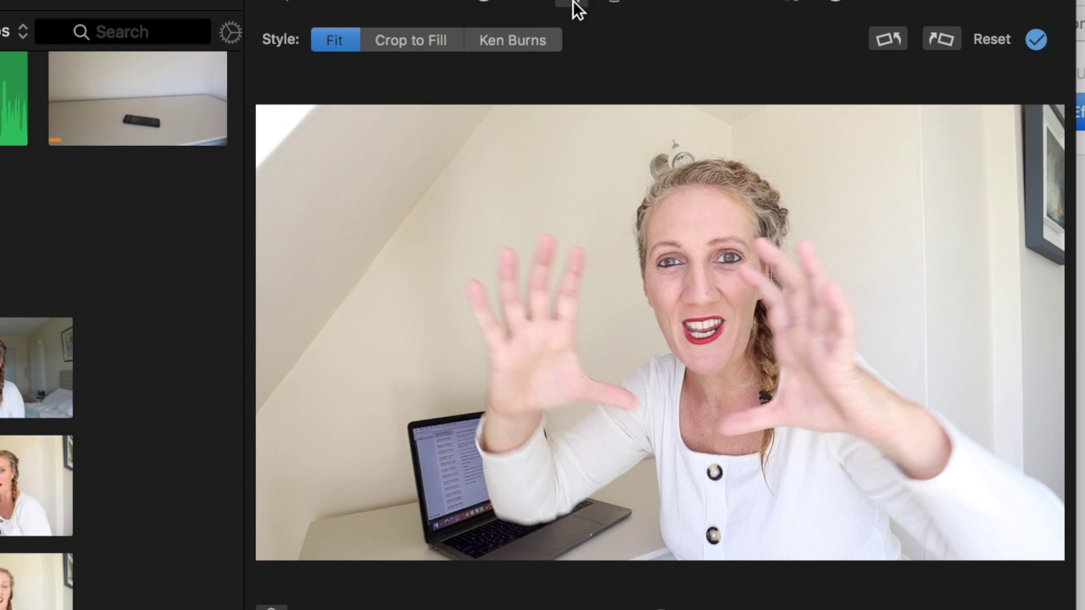
click(529, 54)
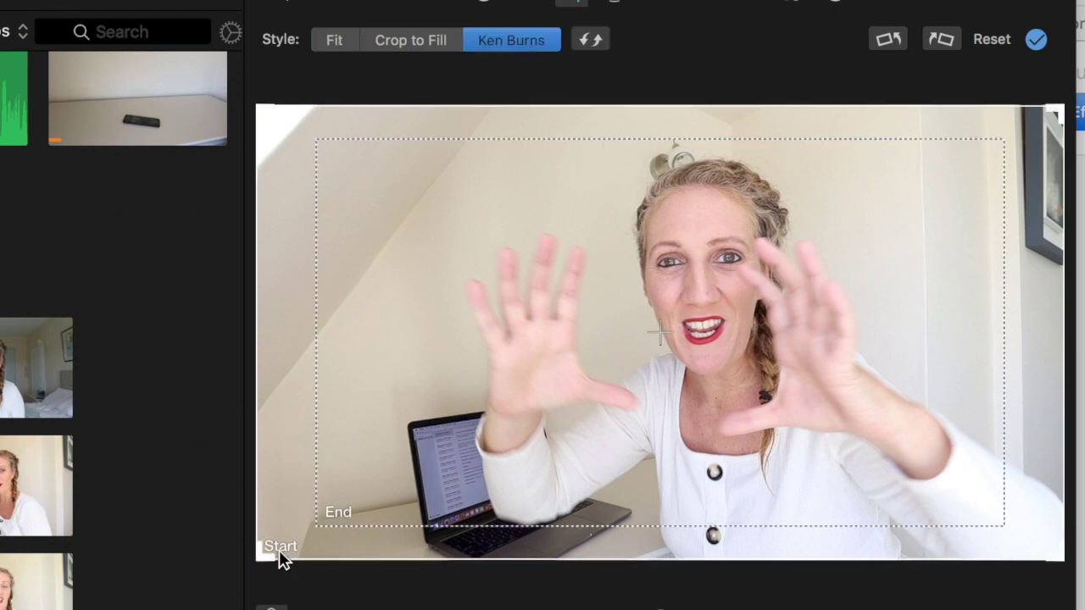
drag(319, 525, 541, 389)
drag(661, 312, 552, 360)
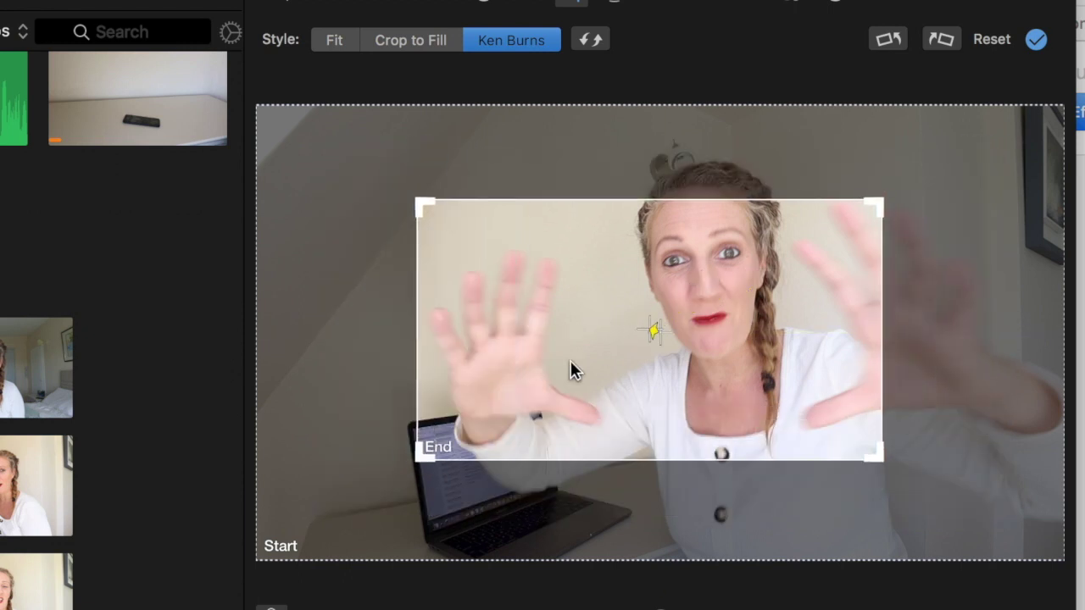
click(987, 271)
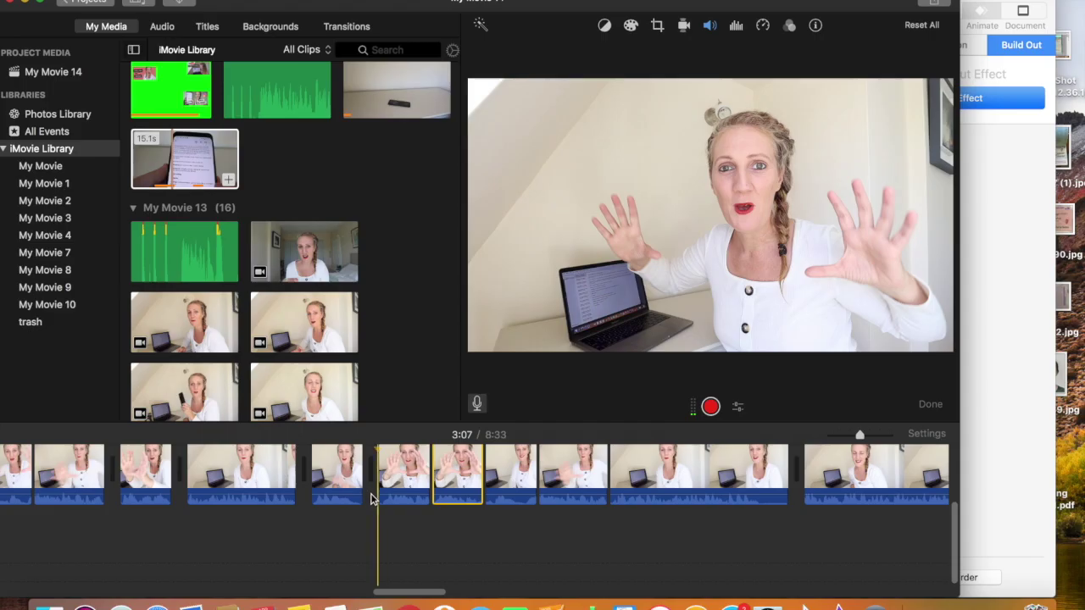
key(space)
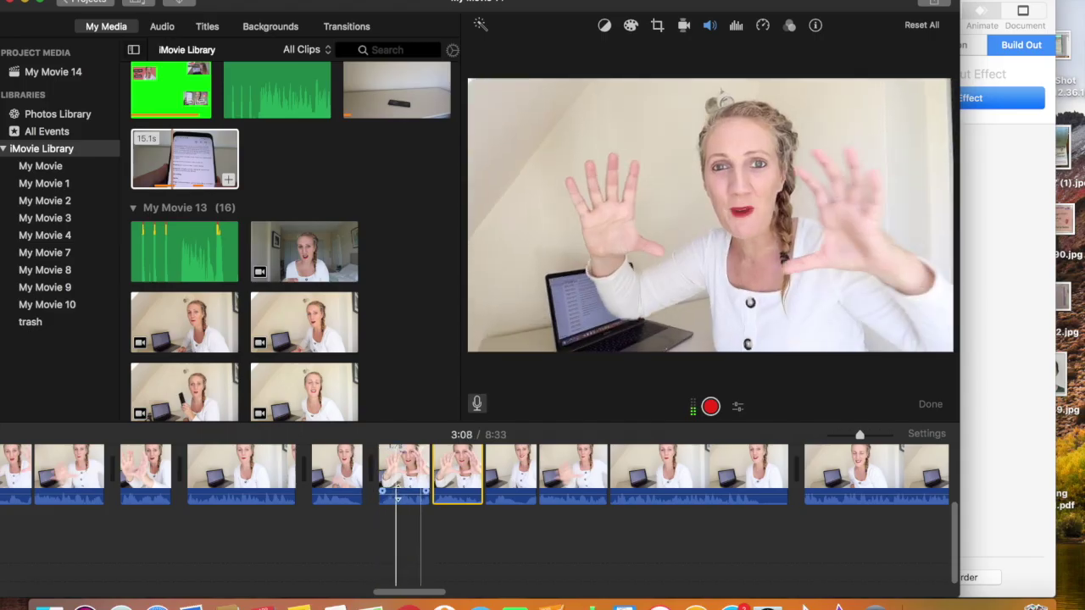
Add a Ken Burns zoom to the next piece, starting tight upper-right and ending near full frame.
click(658, 26)
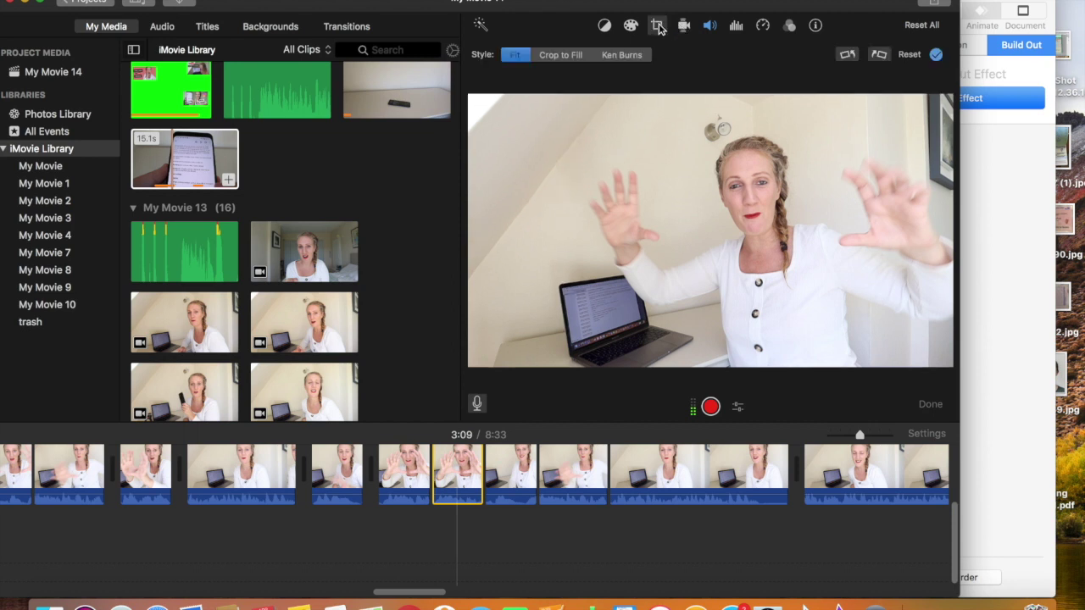
click(619, 56)
drag(507, 343, 560, 285)
drag(518, 327, 473, 359)
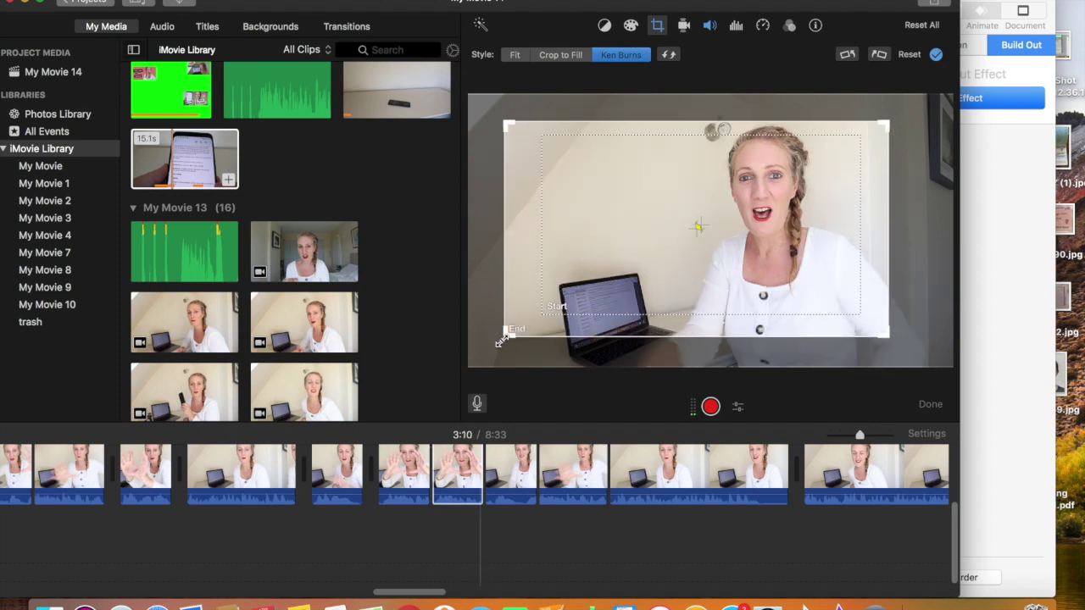
click(381, 490)
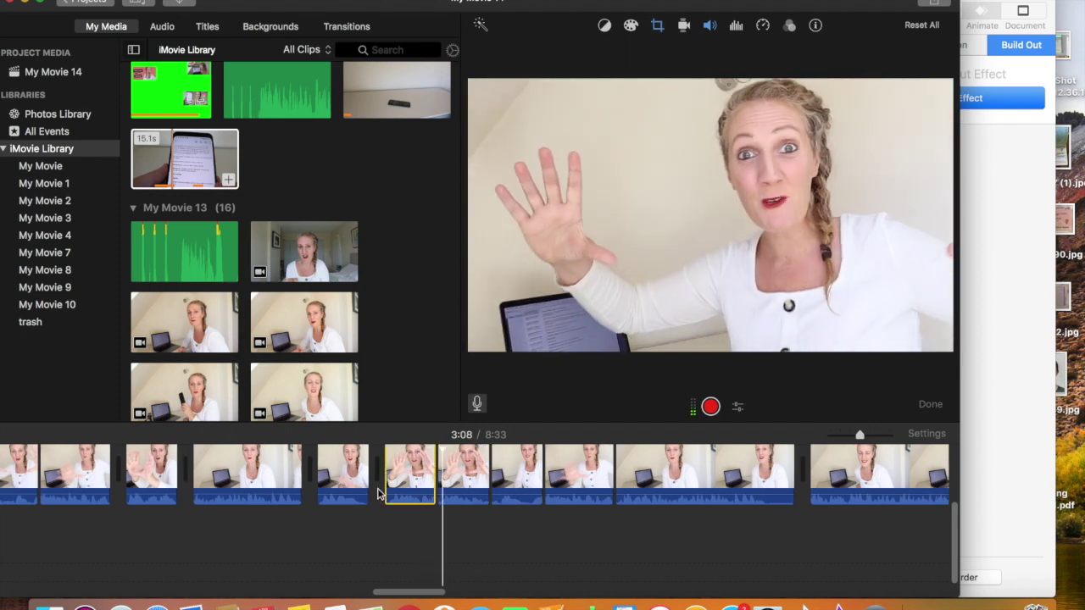
Apply a Ken Burns zoom to another short piece with a smaller start frame toward the right.
click(575, 475)
click(657, 25)
click(627, 58)
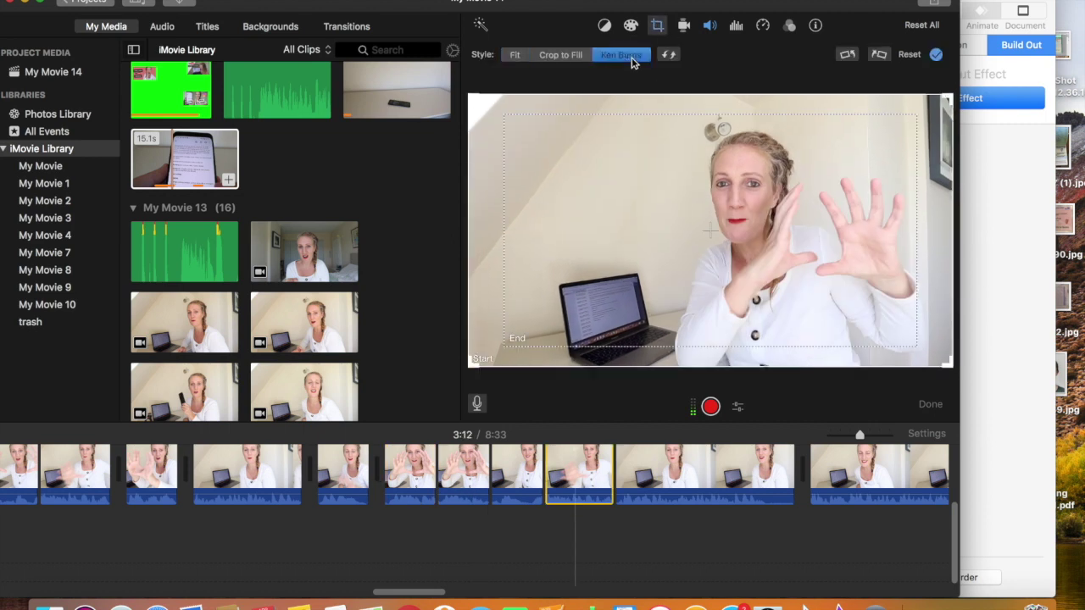
drag(475, 365, 610, 322)
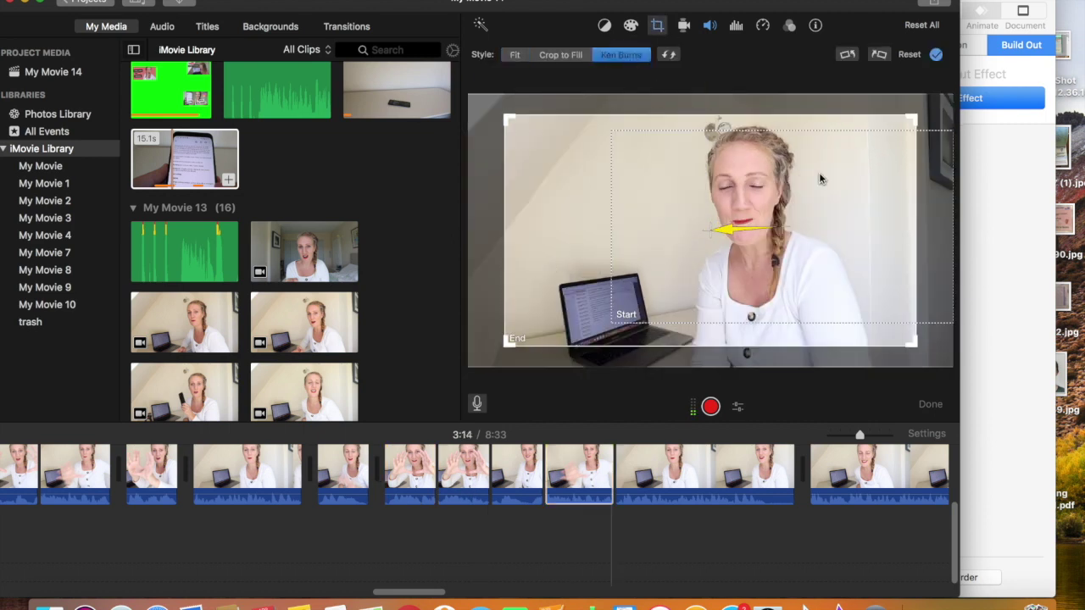
key(space)
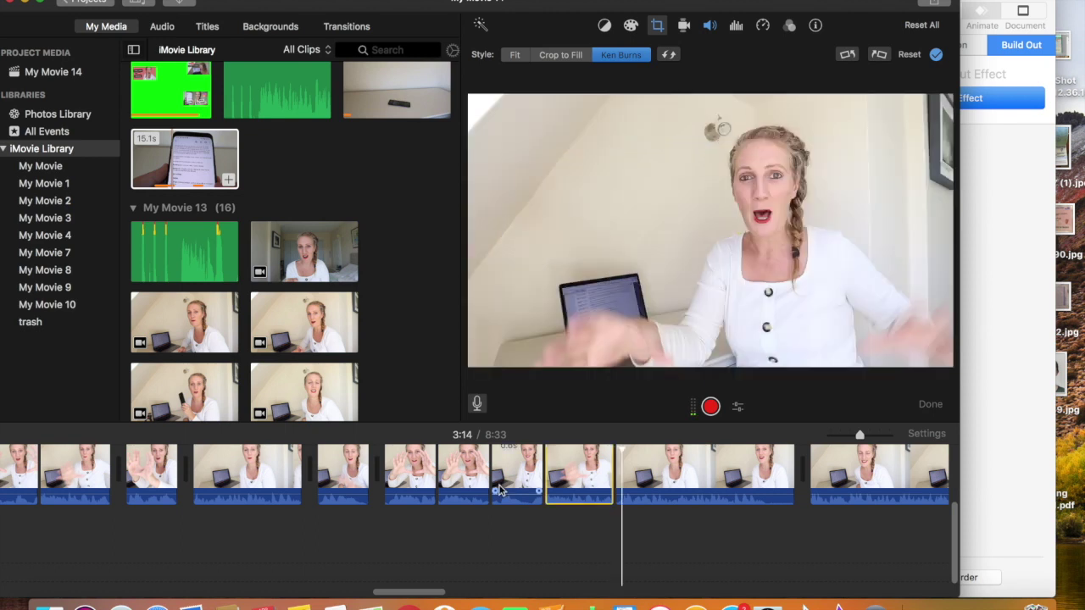
click(500, 490)
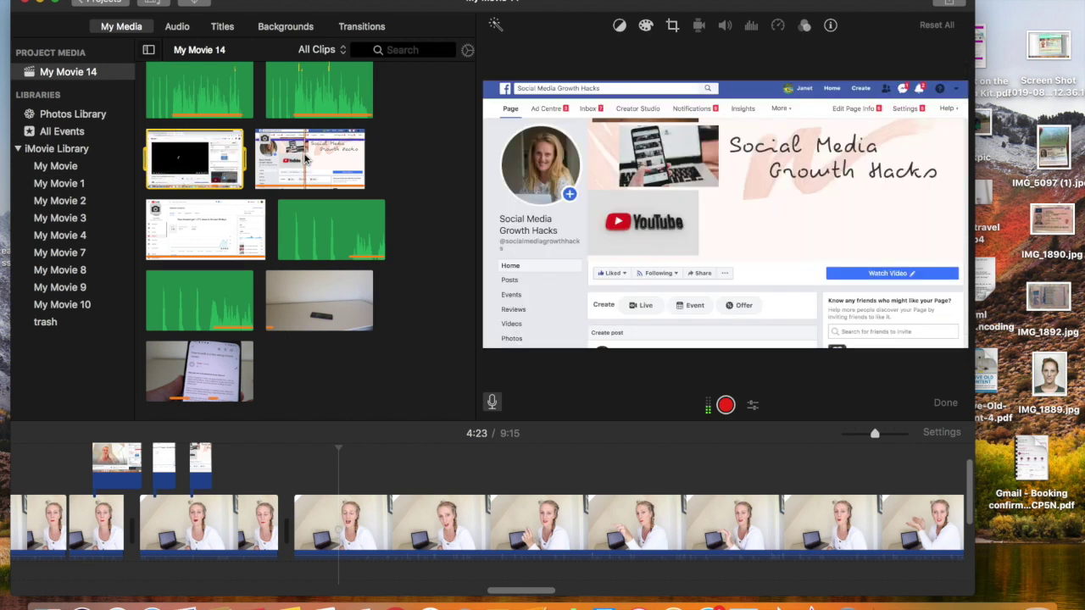
Lay the Facebook page and YouTube analytics screenshots above the talking-head footage as cutaways.
click(266, 529)
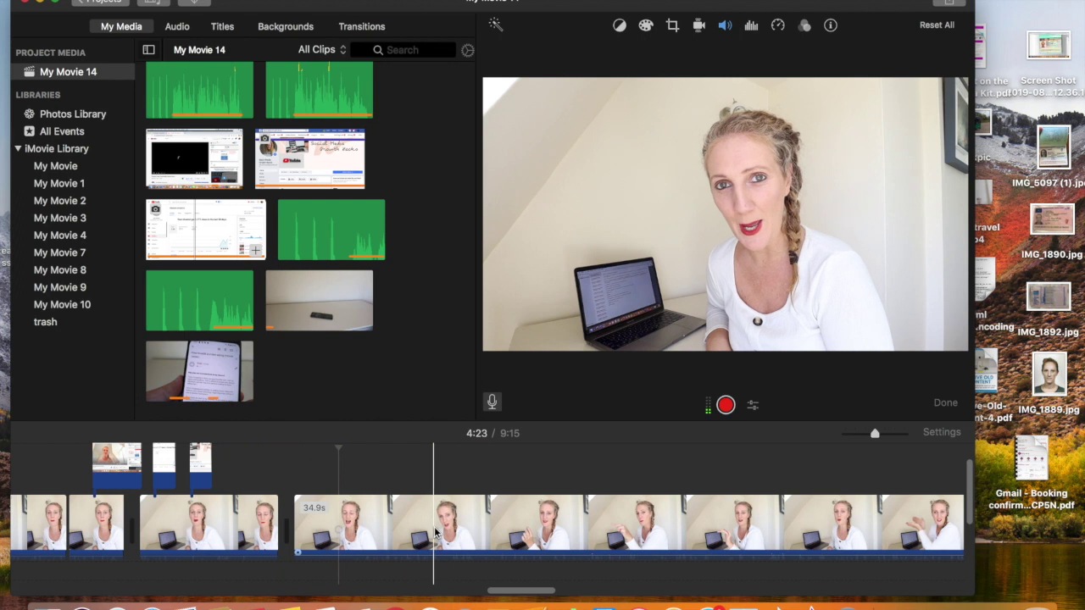
click(308, 170)
drag(323, 215, 316, 467)
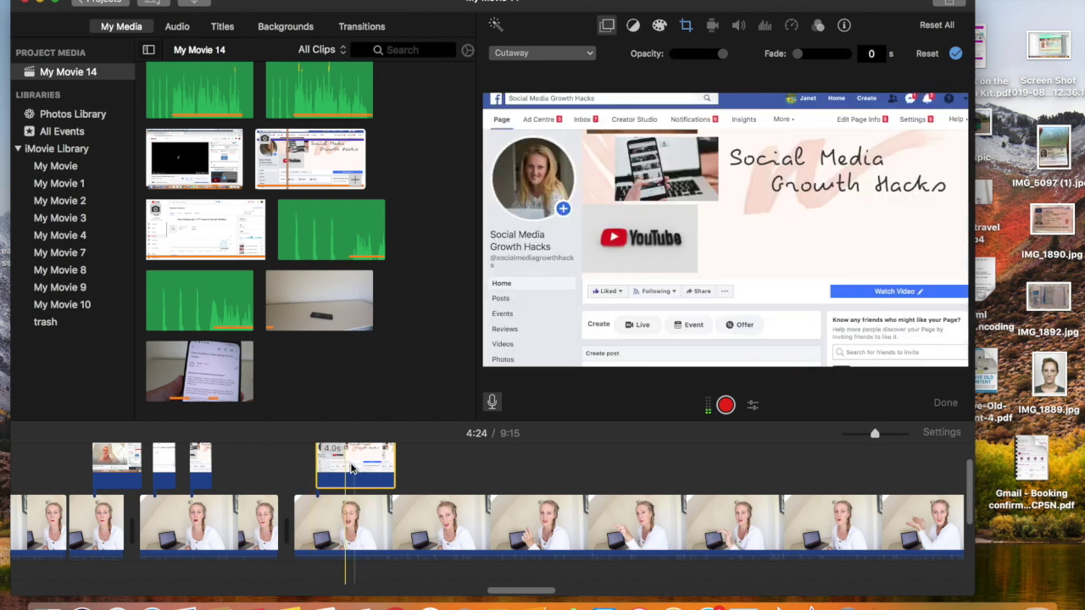
drag(188, 219, 367, 463)
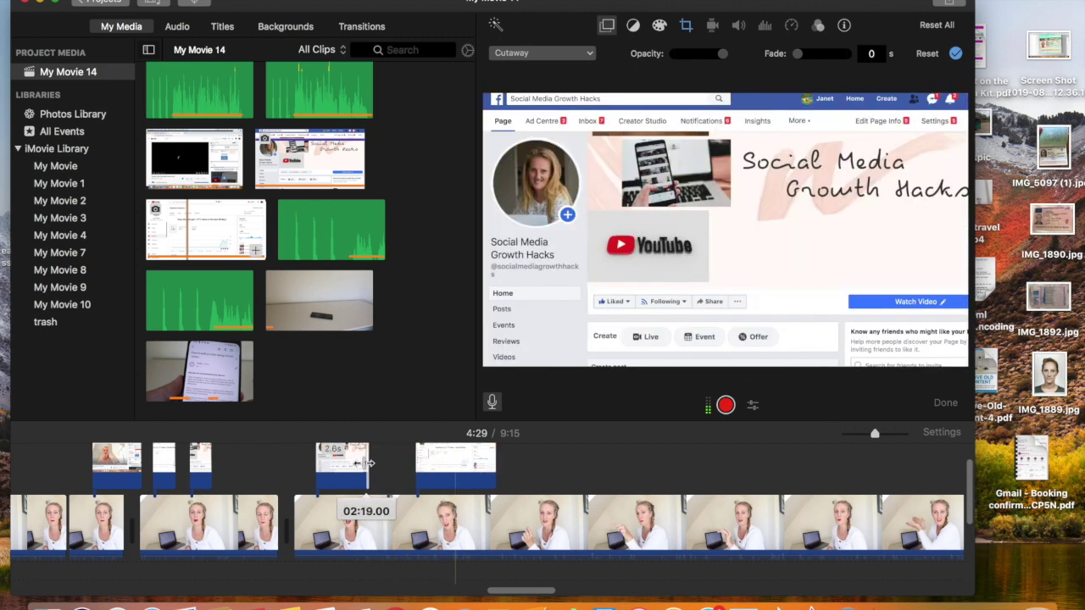
Shorten the analytics cutaway and add the YouTube trailer screenshot as a cutaway with Q.
drag(495, 466, 368, 467)
click(364, 466)
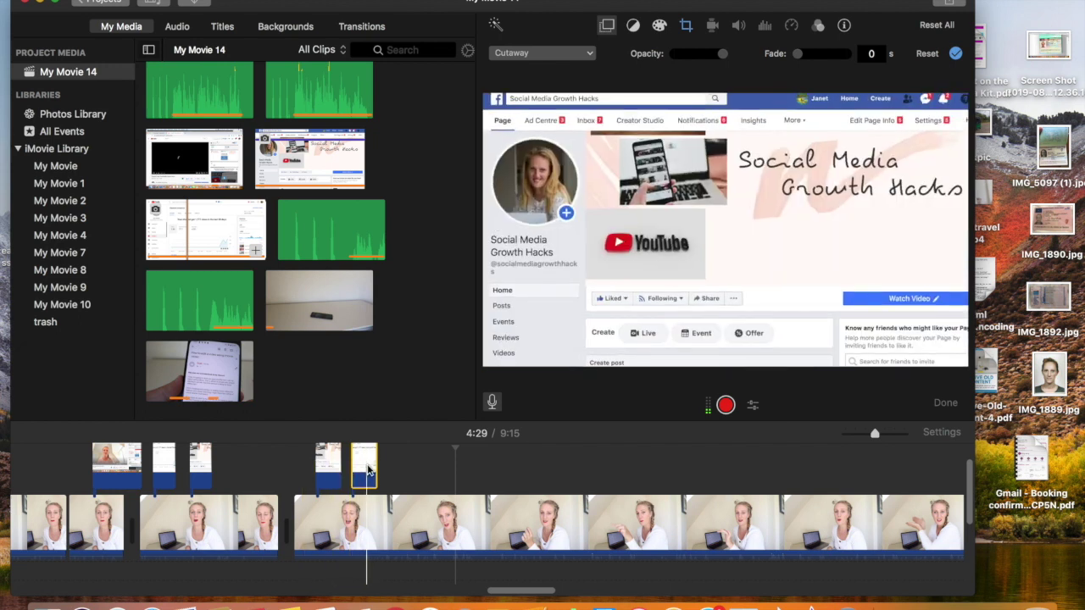
key(q)
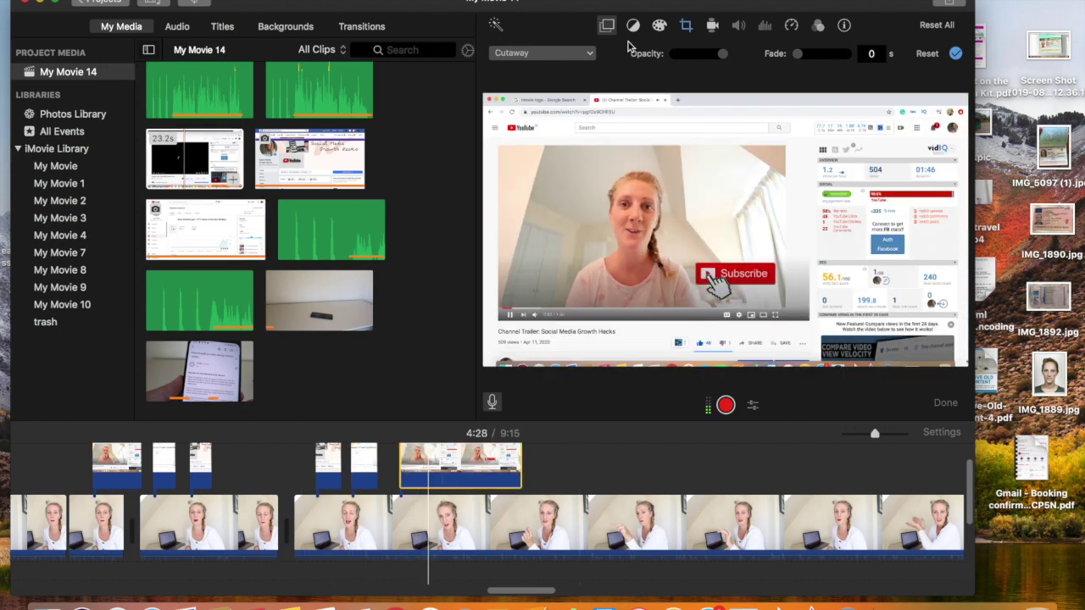
Crop tighter on the YouTube trailer screenshot and shift the crop frame lower.
click(685, 27)
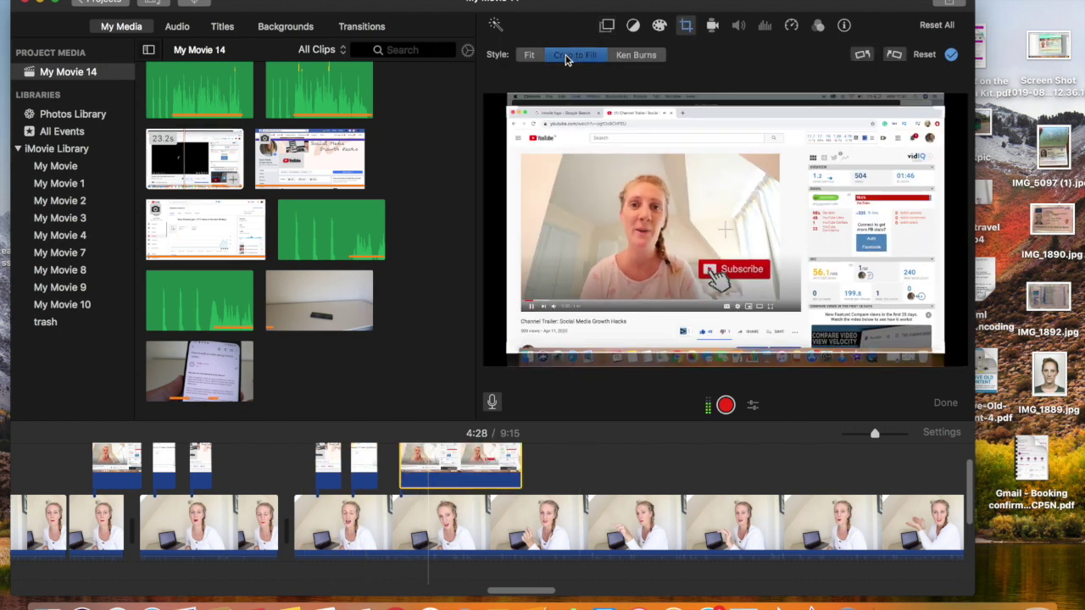
drag(940, 352, 869, 374)
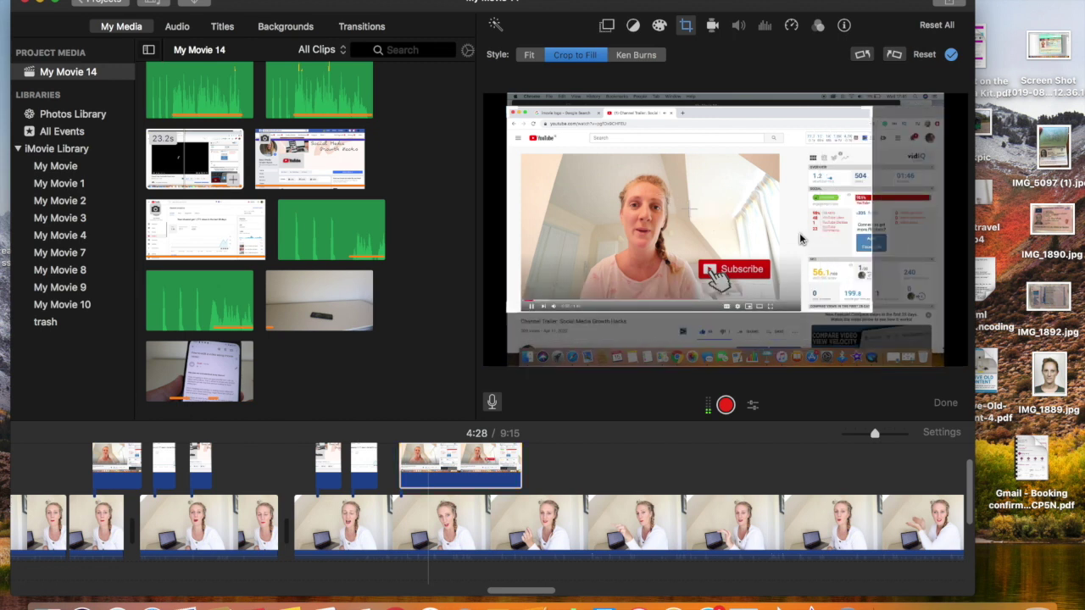
drag(799, 238, 801, 272)
Make the Facebook page cutaway a picture-in-picture inset in the top-left corner.
click(555, 464)
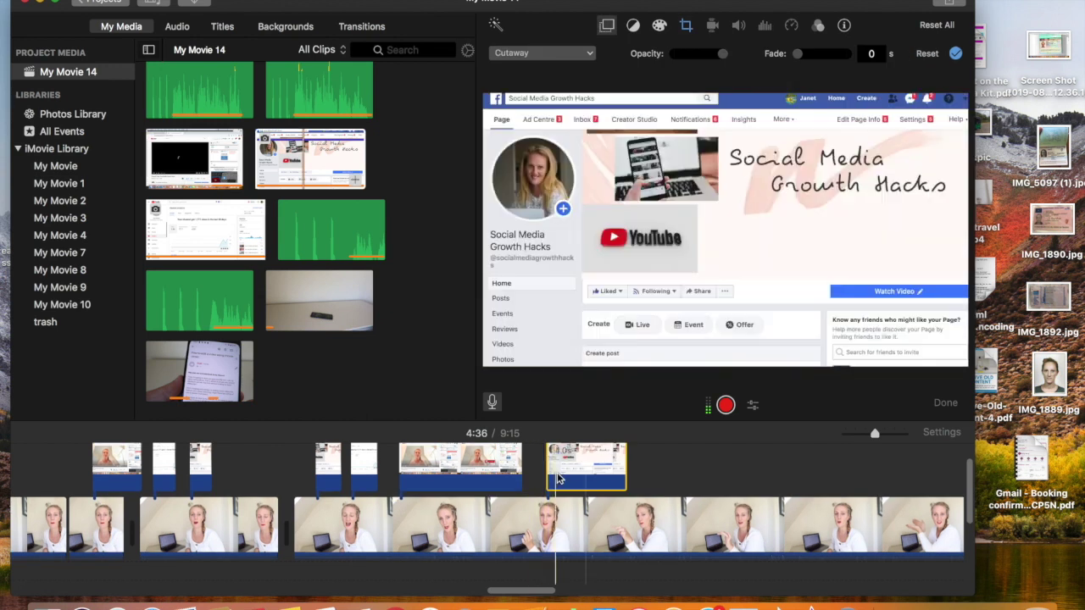
click(606, 26)
click(606, 26)
click(552, 53)
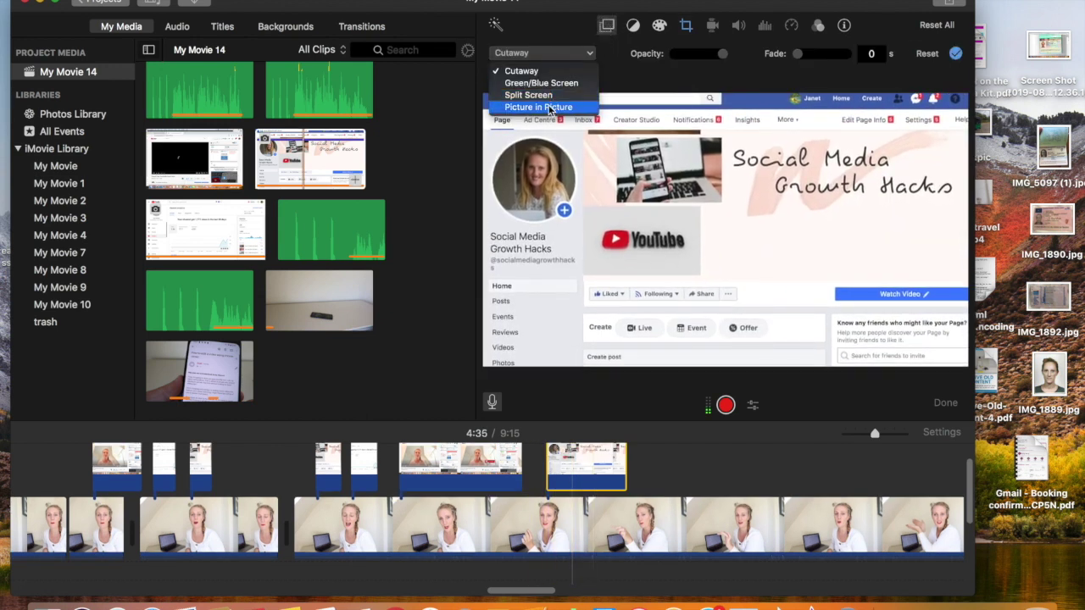
key(space)
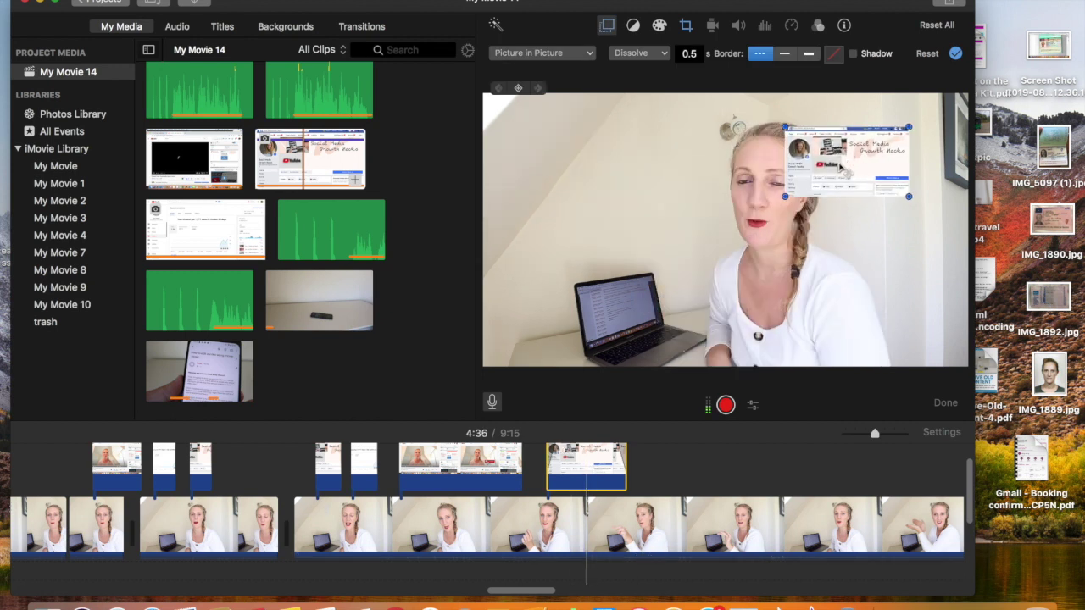
drag(841, 170, 590, 162)
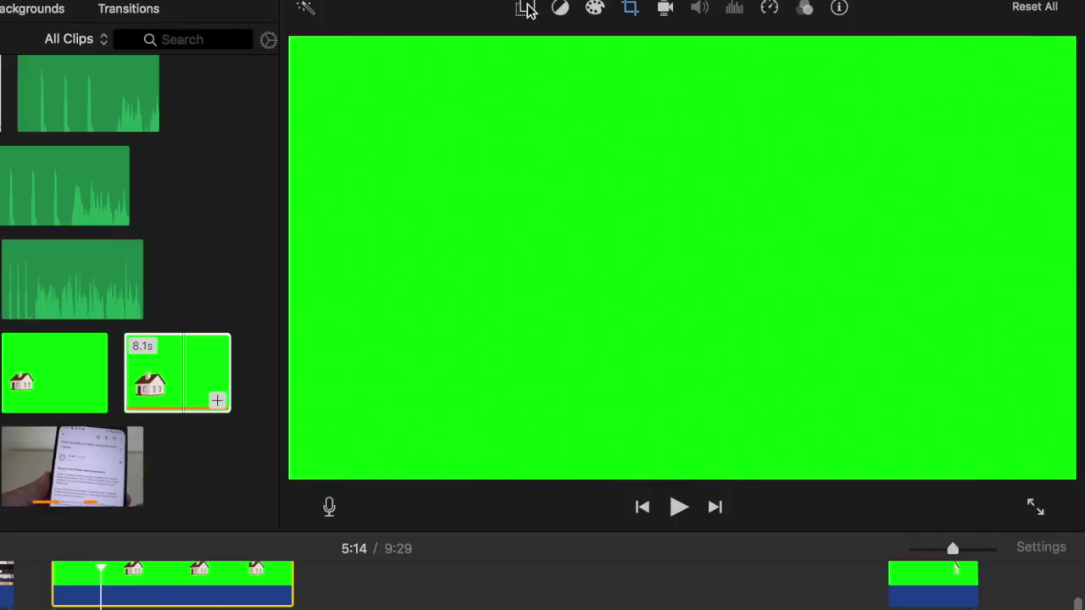
Set the green house overlay to Green/Blue Screen so its background is keyed out.
click(526, 9)
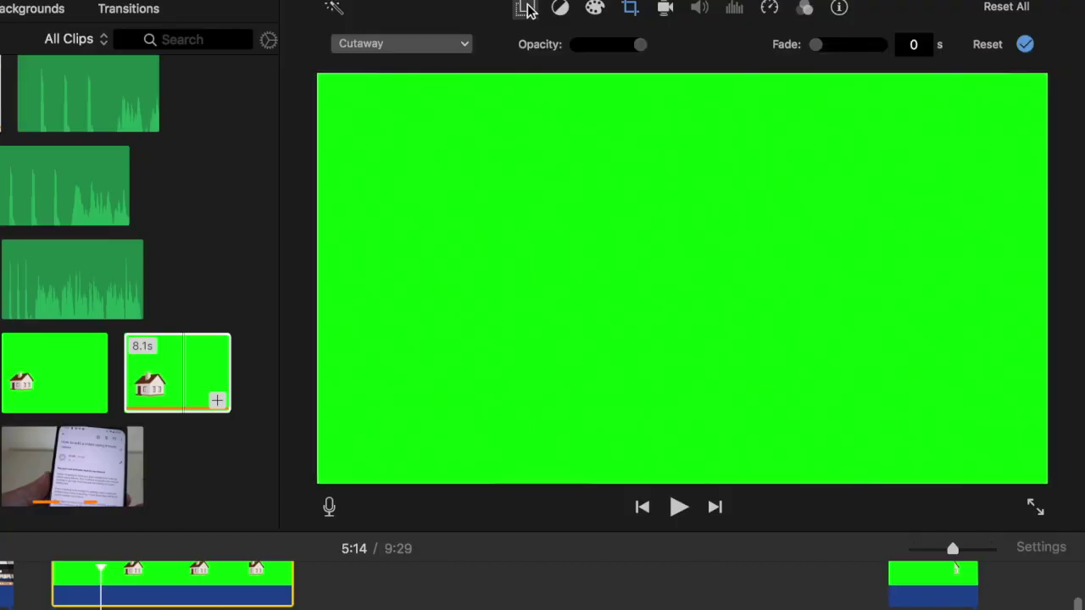
click(459, 47)
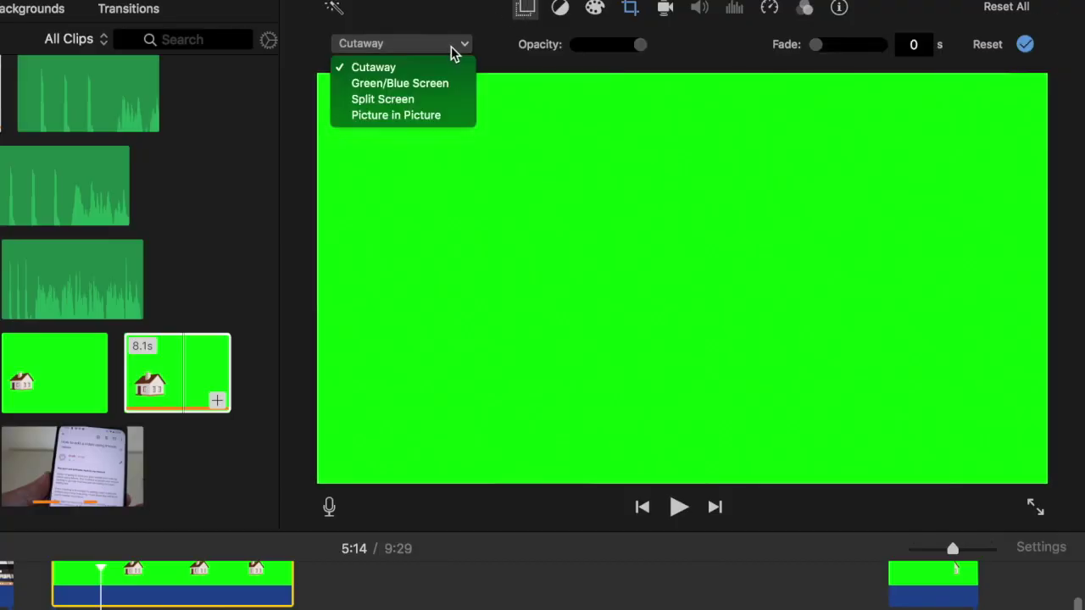
click(416, 89)
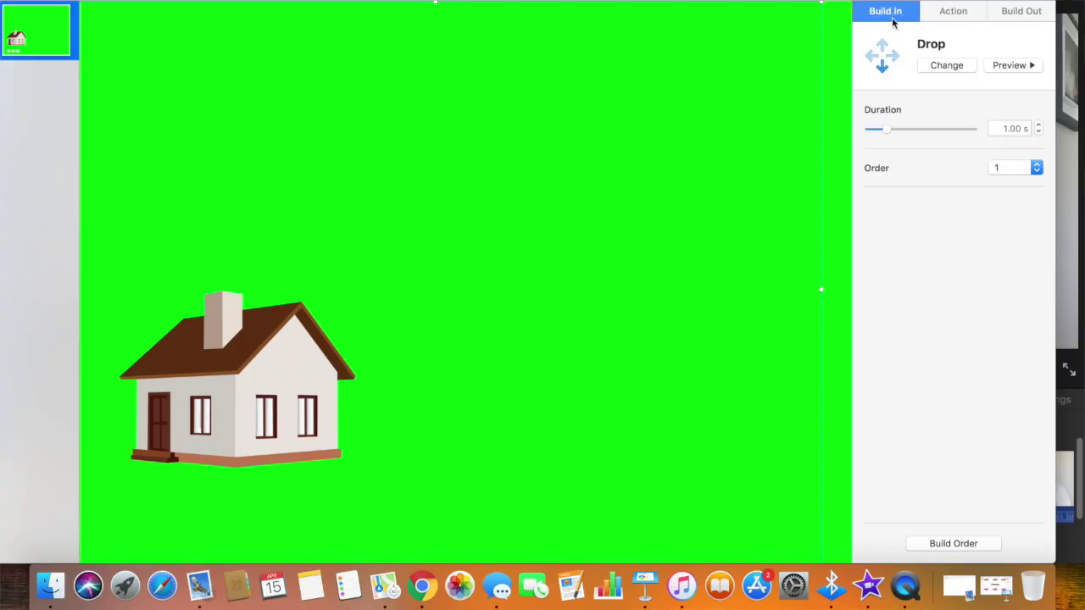
Choose Drop as the house graphic's Build In animation in Keynote.
click(941, 68)
click(884, 137)
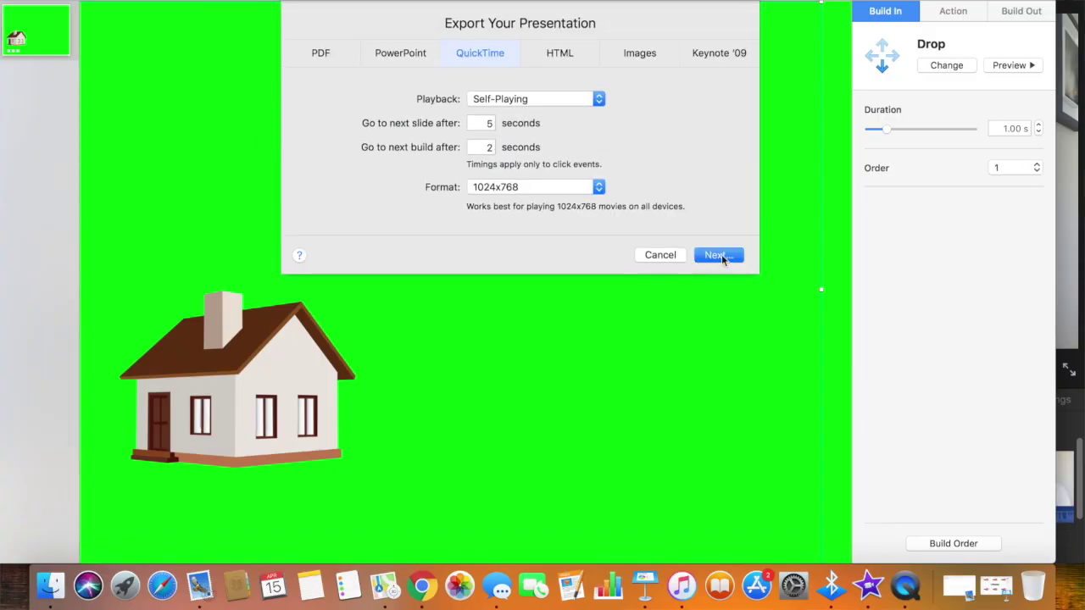
Export the house slide as a movie and key out its green over the presenter.
click(722, 254)
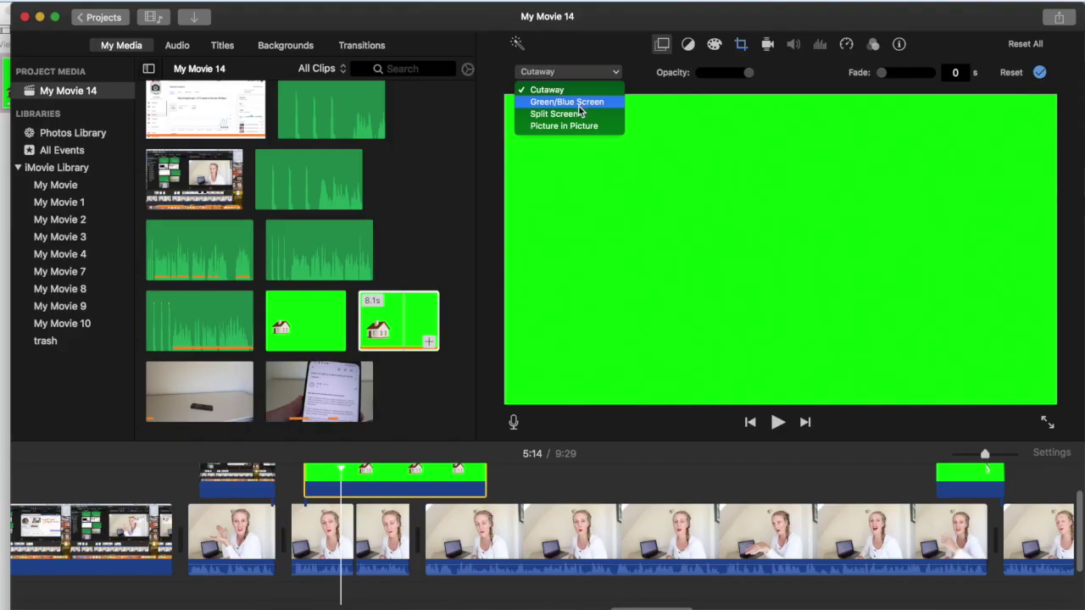
click(579, 106)
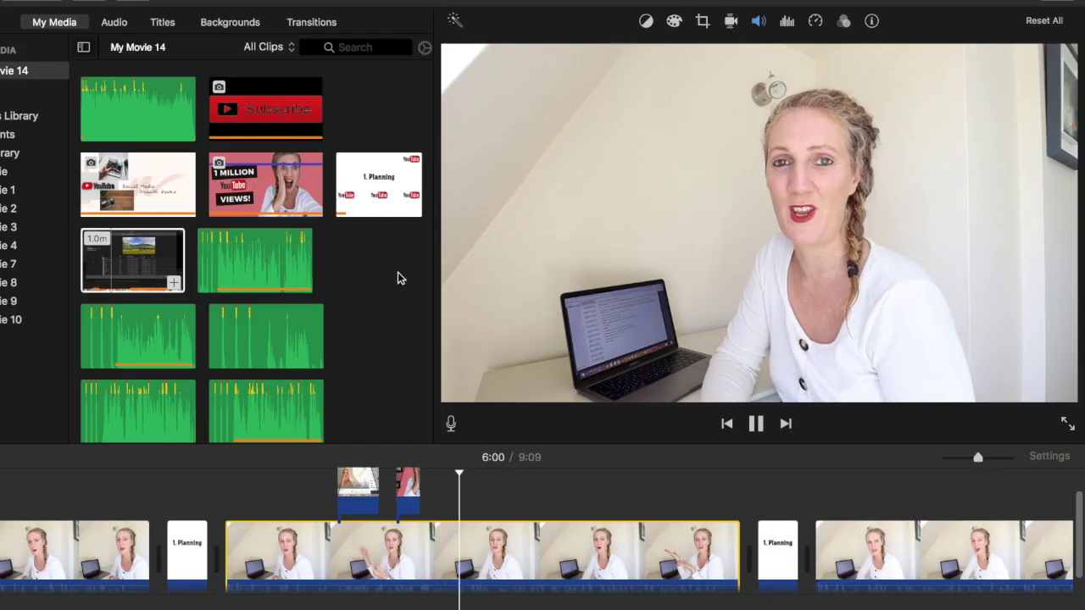
Add the 1 MILLION YouTube VIEWS thumbnail as an enlarged top-left picture-in-picture inset.
drag(265, 184, 449, 489)
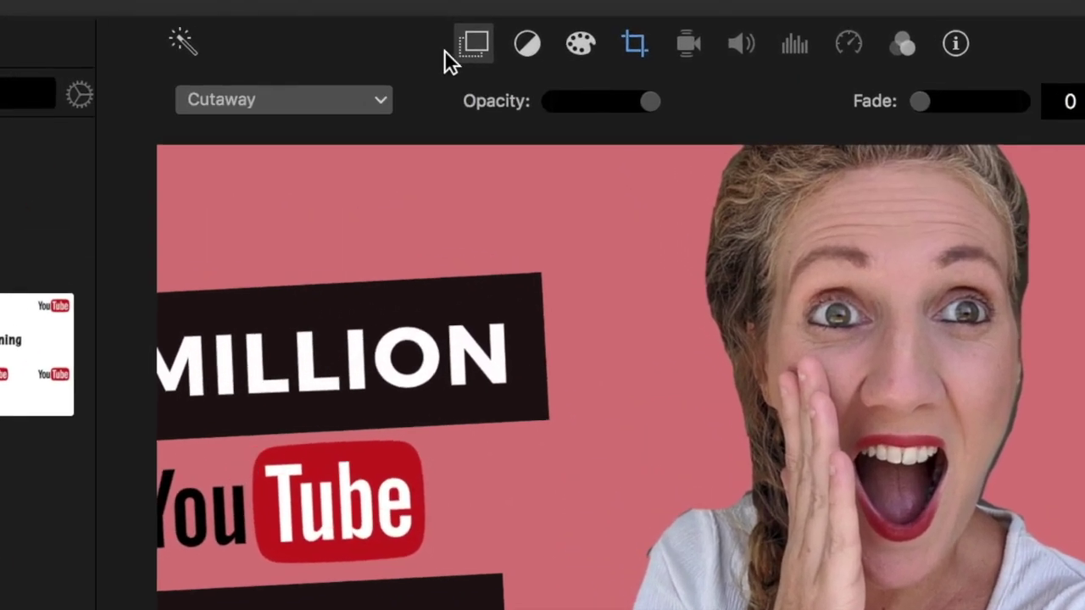
click(554, 52)
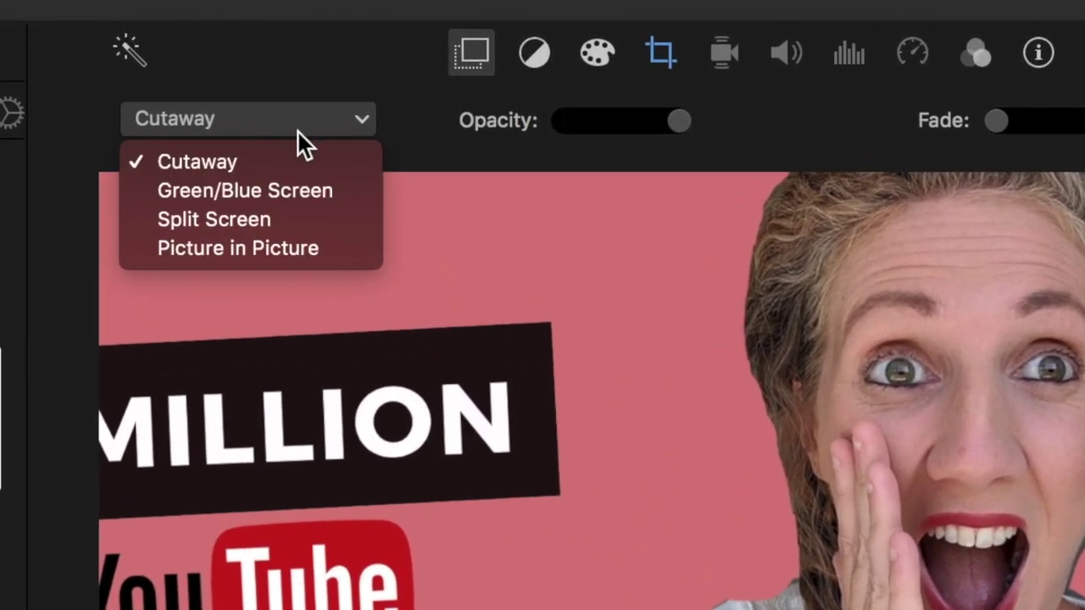
click(239, 248)
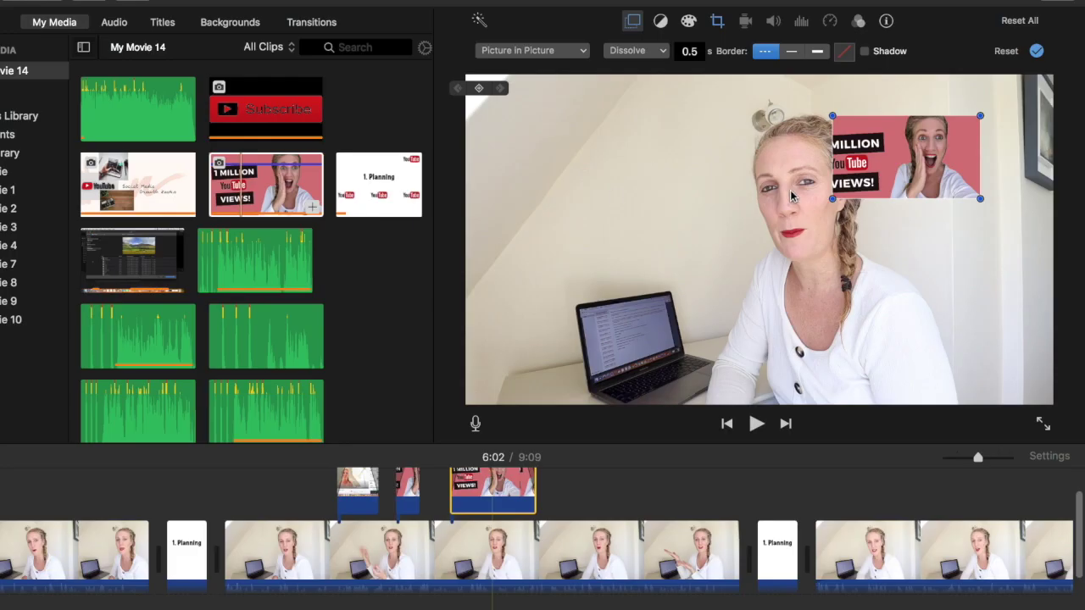
drag(616, 165, 577, 153)
drag(666, 198, 691, 225)
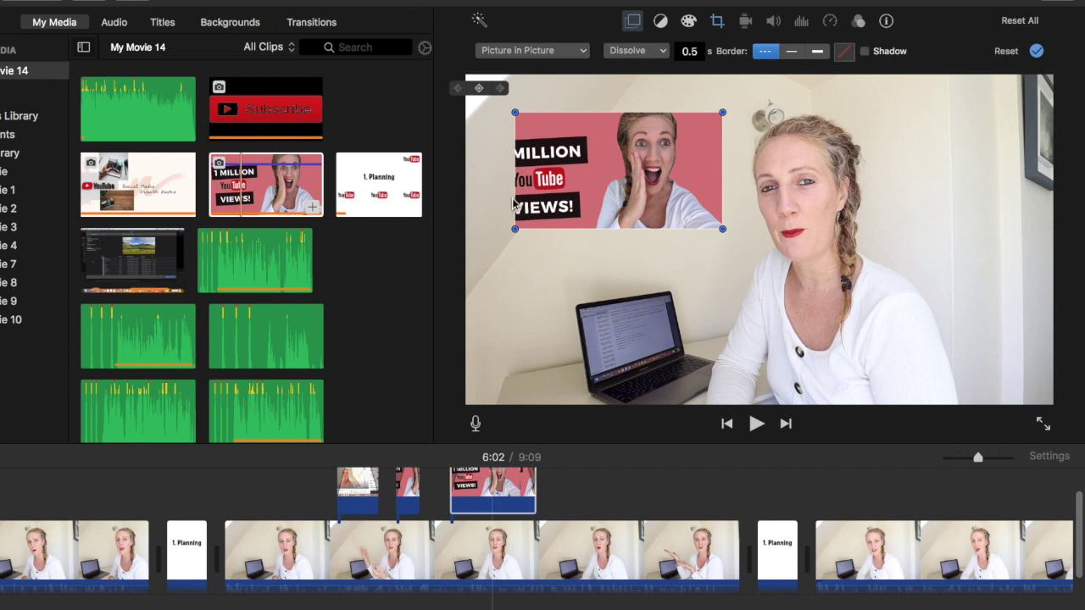
Set the thumbnail's crop to Crop to Fill so it stays static, then nudge it left.
click(718, 21)
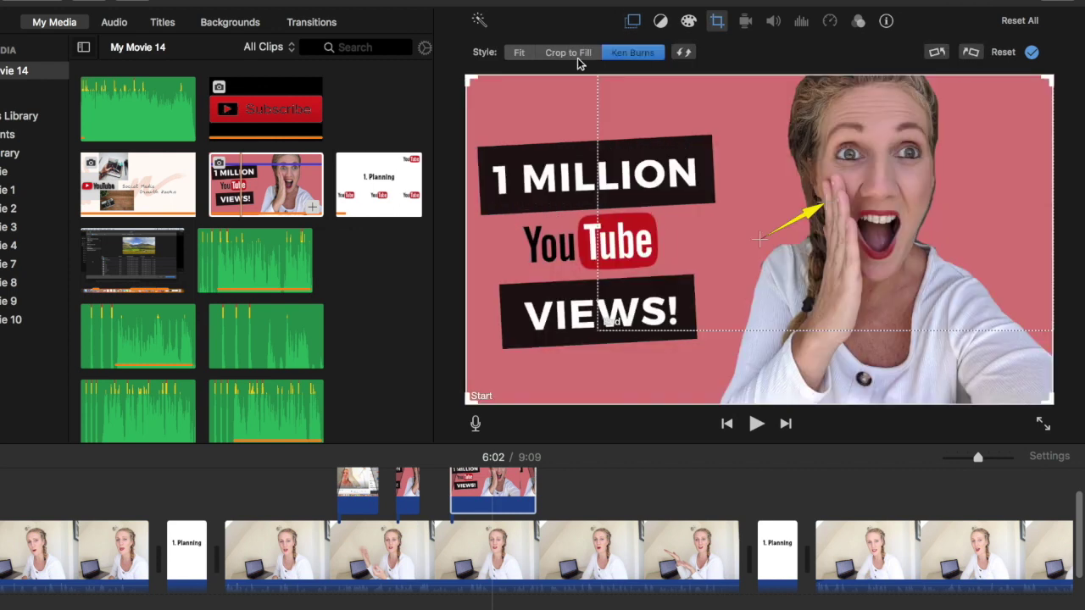
click(569, 53)
click(634, 21)
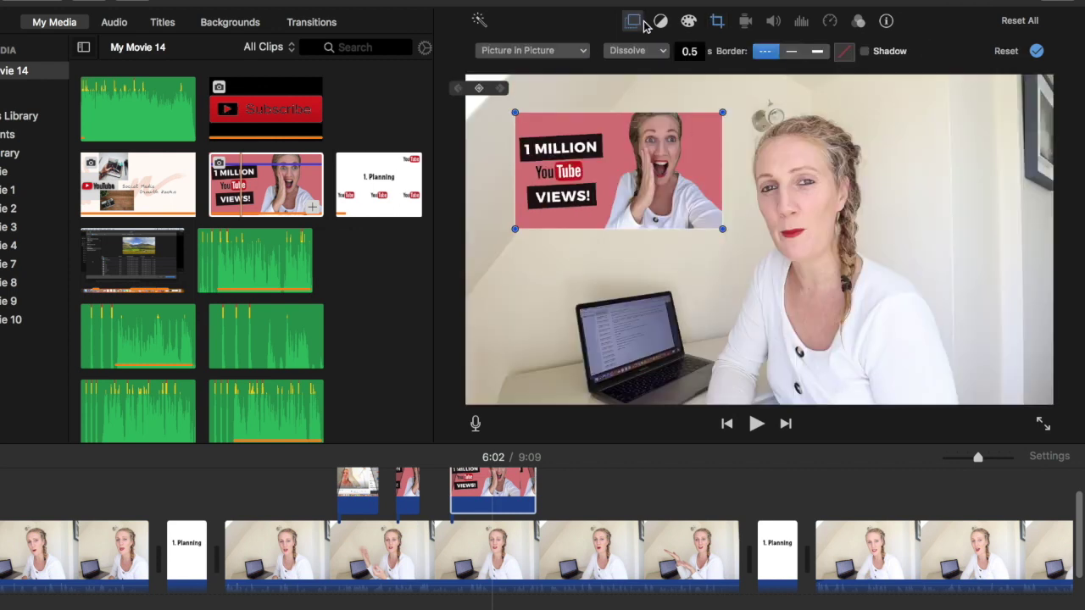
drag(602, 172, 584, 178)
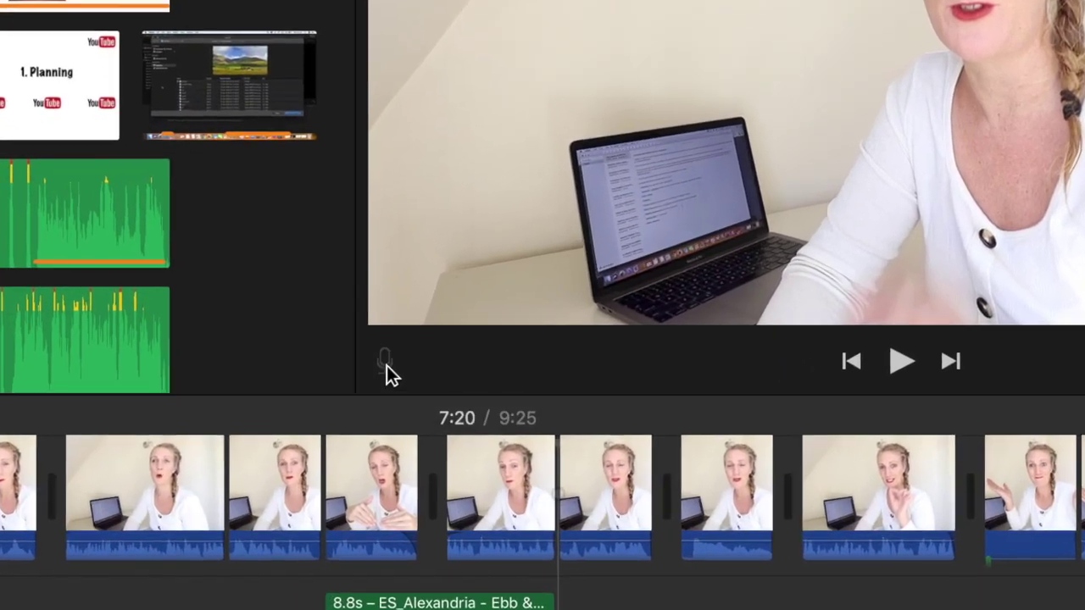
Record a voiceover over the project, then bring up Color Correction for the presenter clip.
click(385, 365)
click(709, 416)
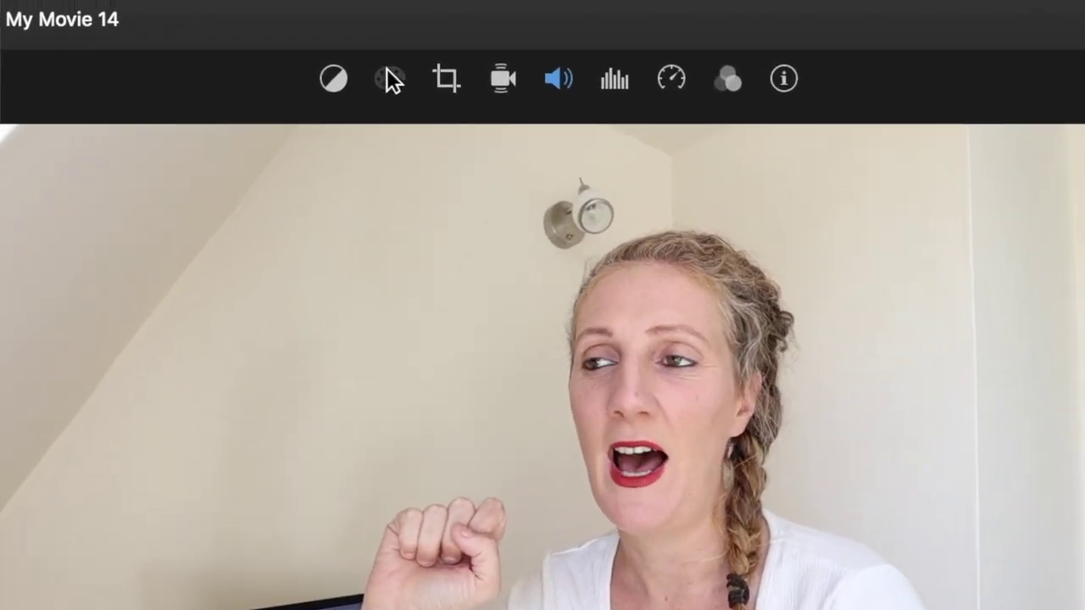
click(363, 47)
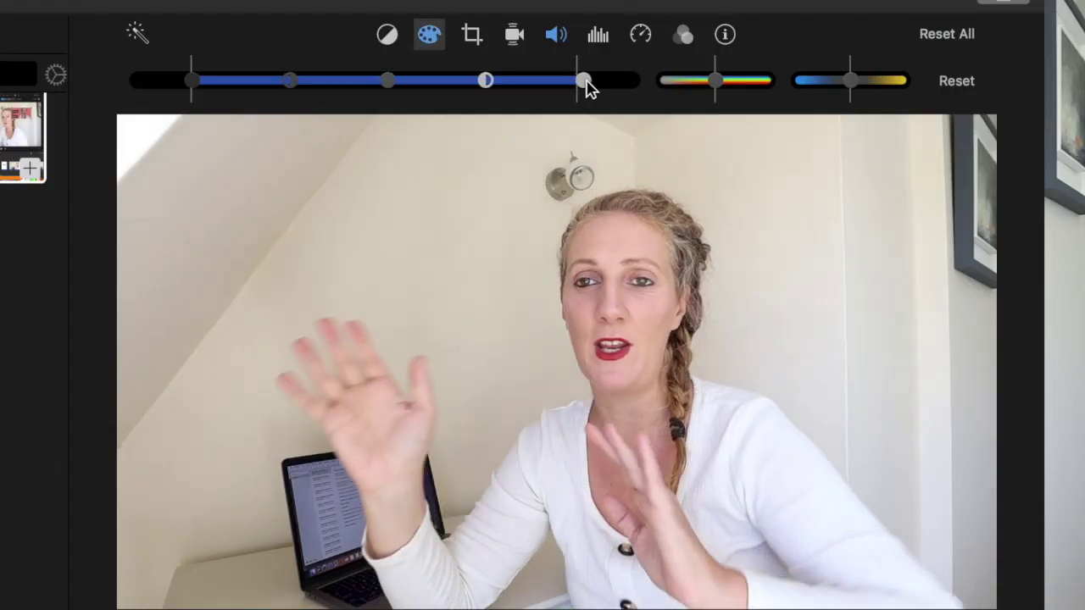
Pull in the presenter clip's highlights, lower its contrast and saturation, then choose Color Balance's Match Color.
drag(584, 80, 559, 81)
mouse_move(714, 81)
mouse_down()
mouse_move(734, 80)
mouse_move(719, 80)
mouse_up()
drag(467, 80, 496, 80)
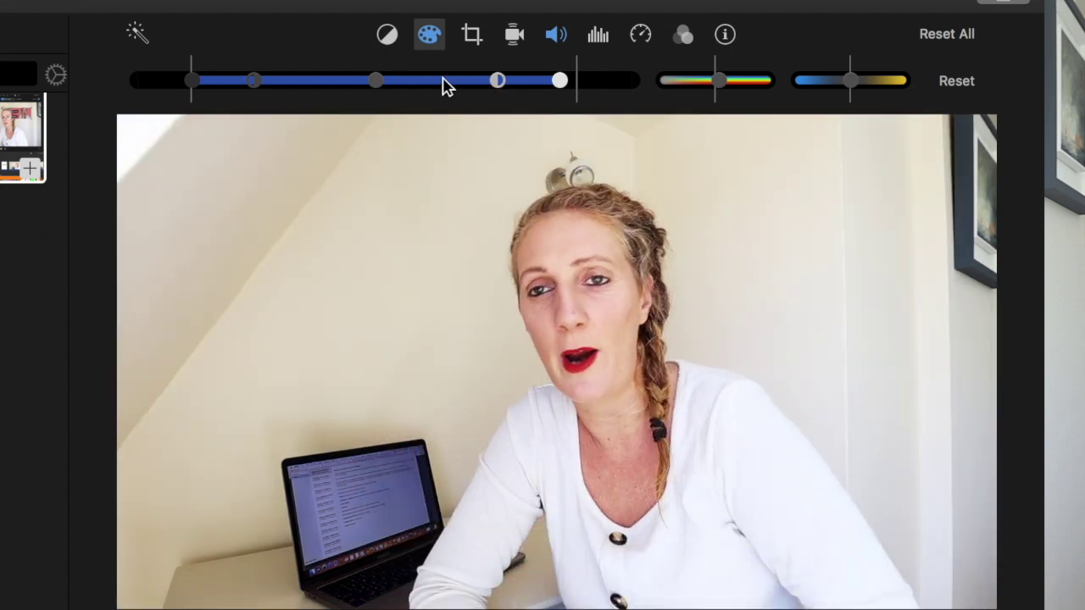
drag(448, 87, 392, 88)
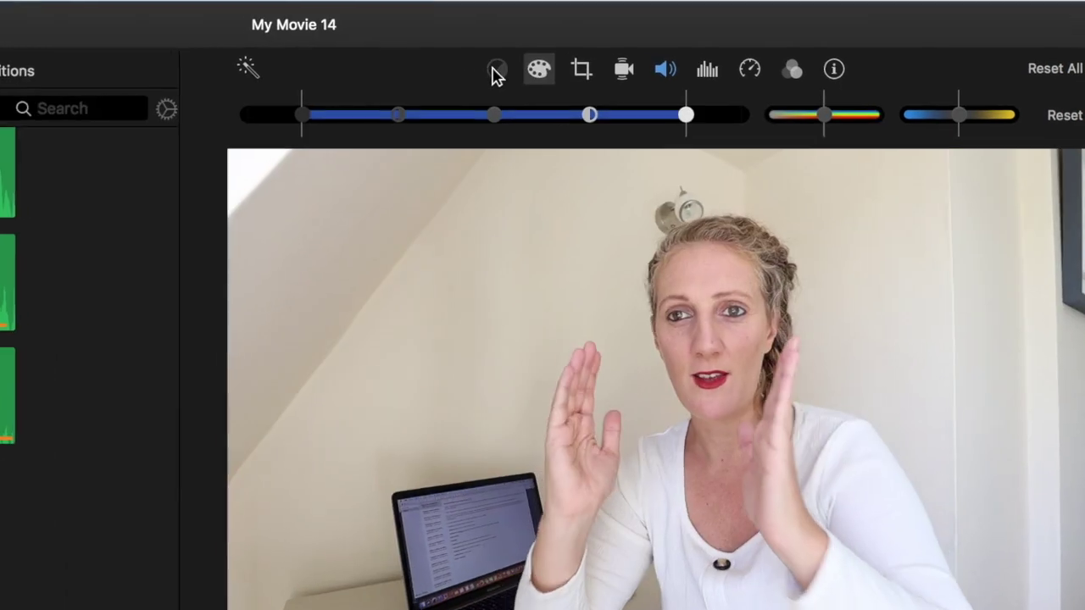
click(386, 33)
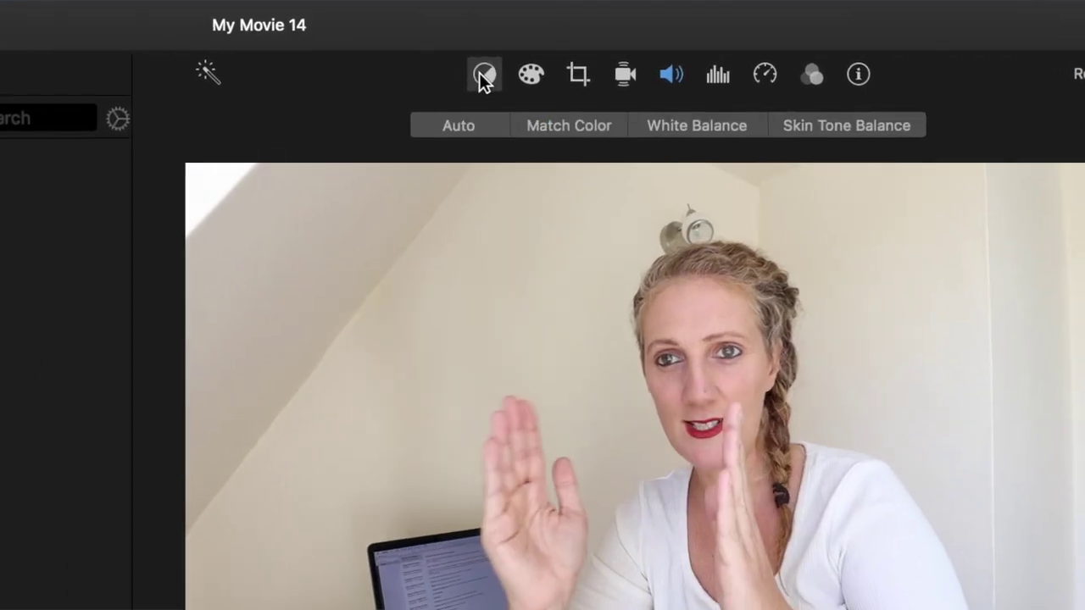
click(553, 164)
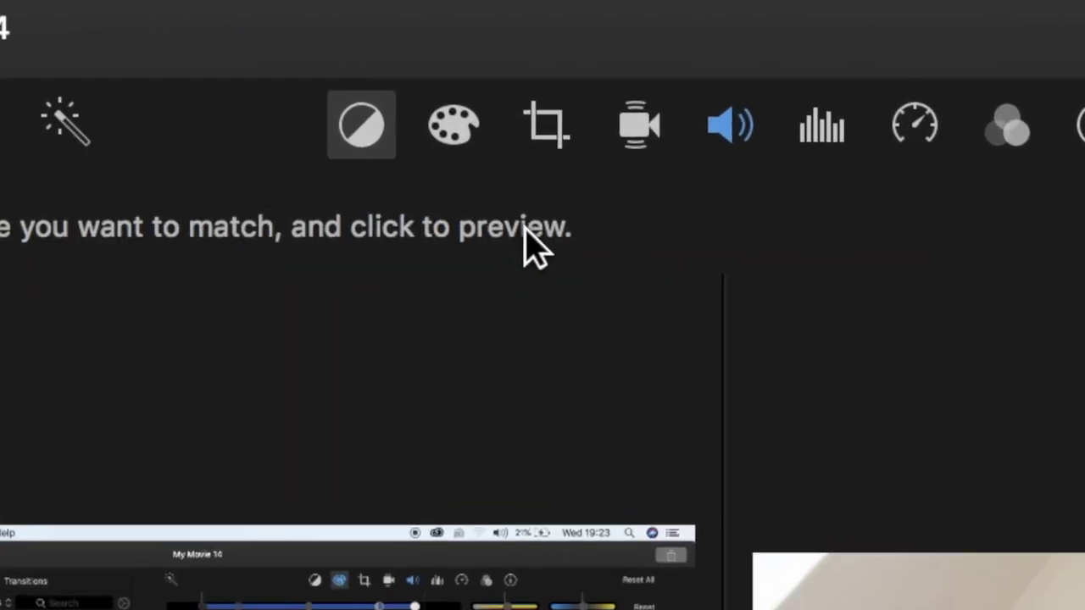